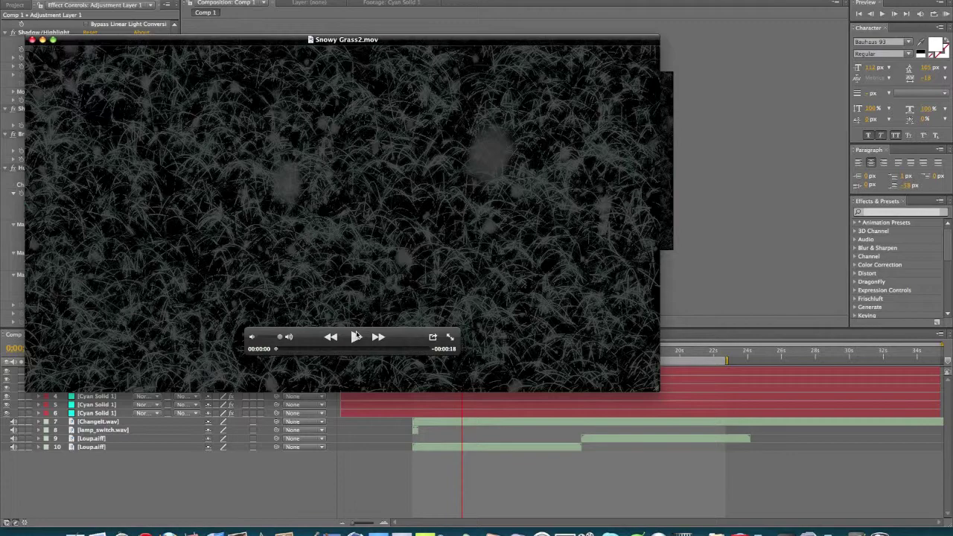
Play the Snowy Grass2.mov preview of the finished effect and close it
click(356, 336)
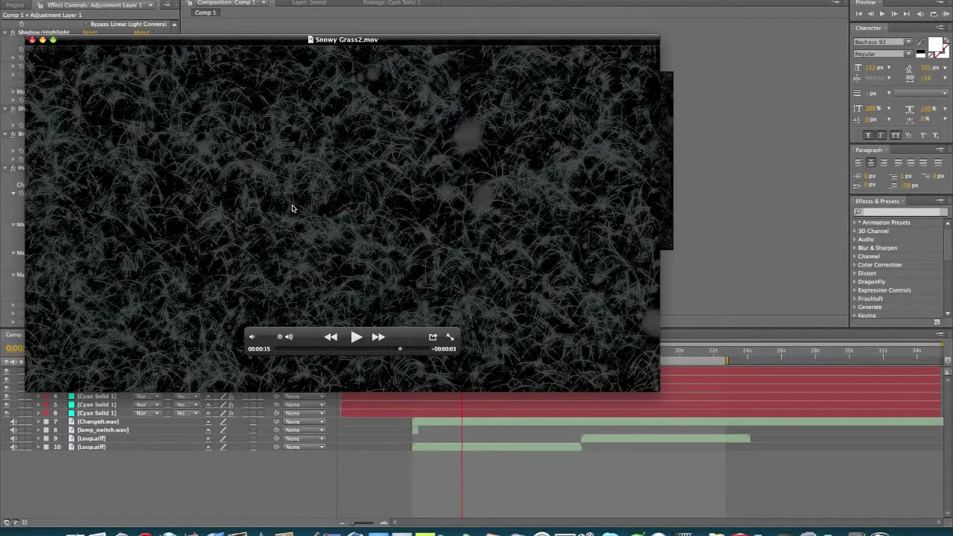
click(30, 40)
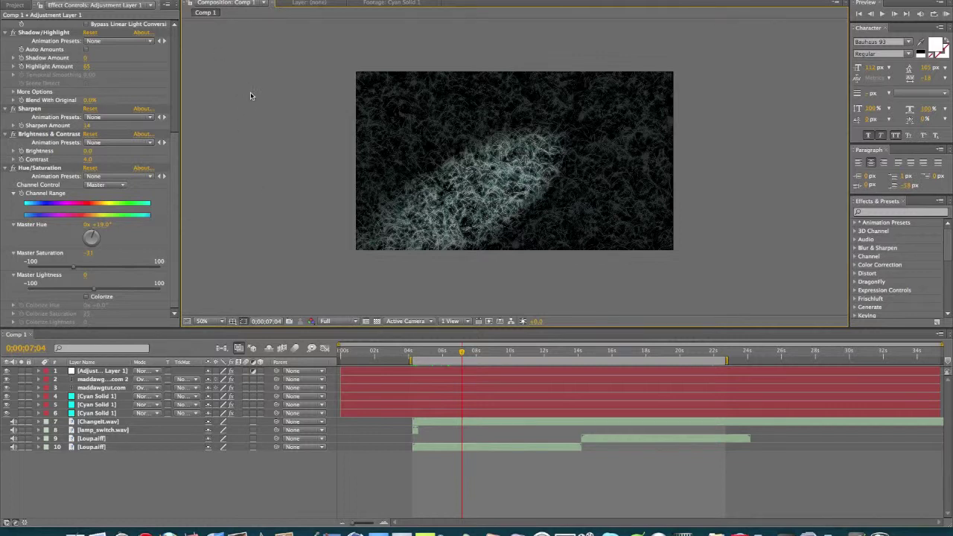
Create a new 1280 × 720 composition at 29.97 fps and add a black solid at composition size
key(super+n)
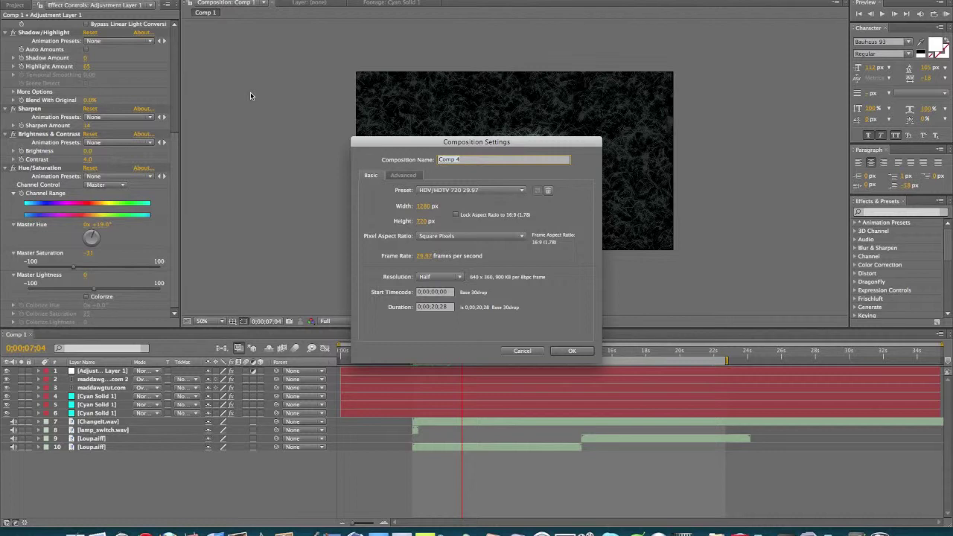
key(Return)
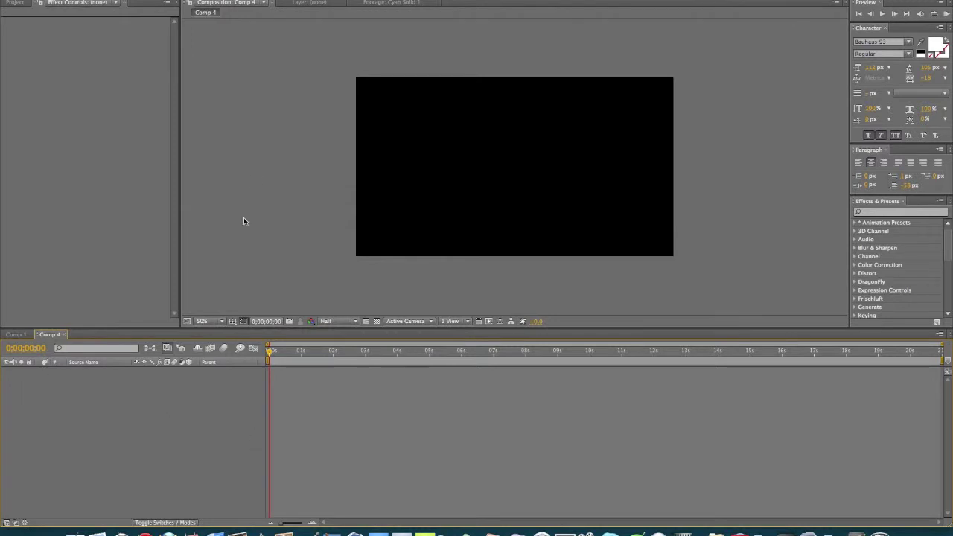
click(186, 0)
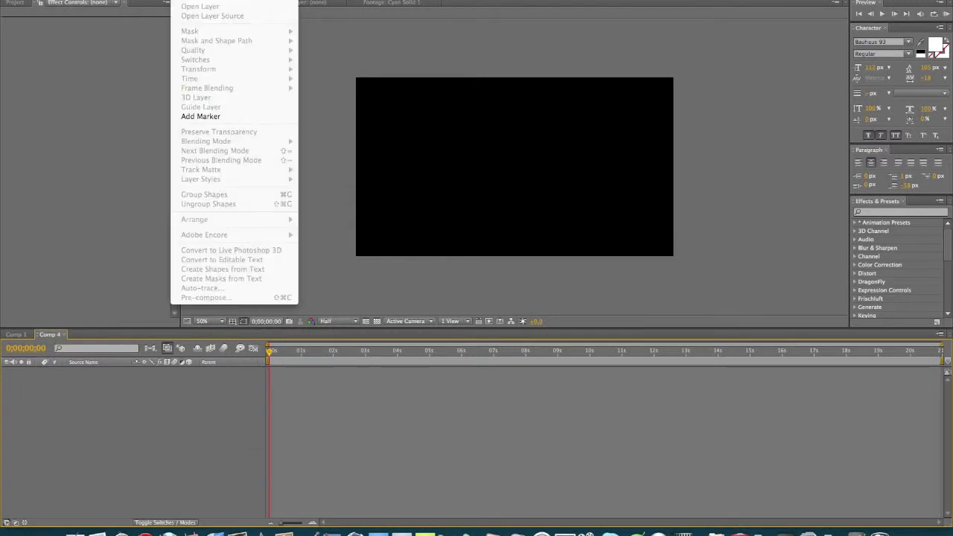
mouse_move(224, 0)
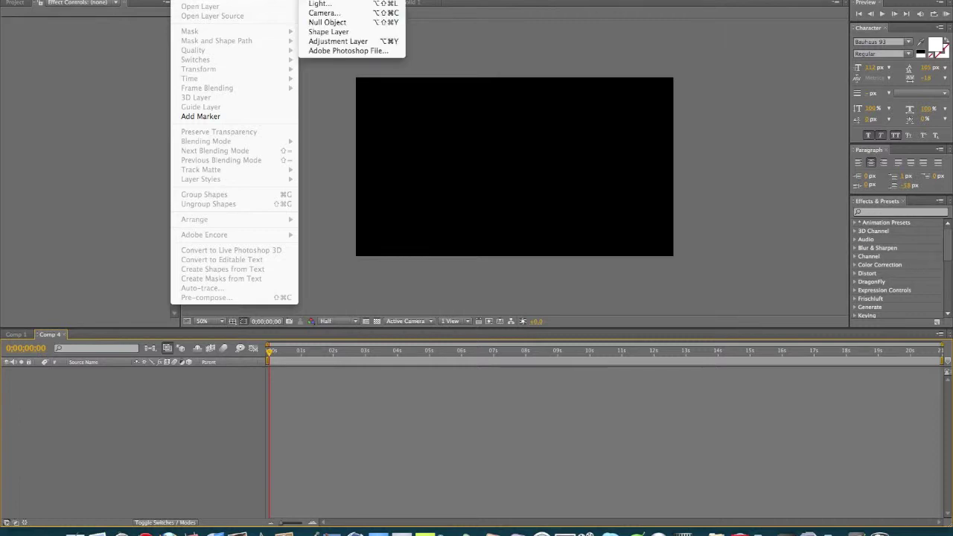
click(320, 0)
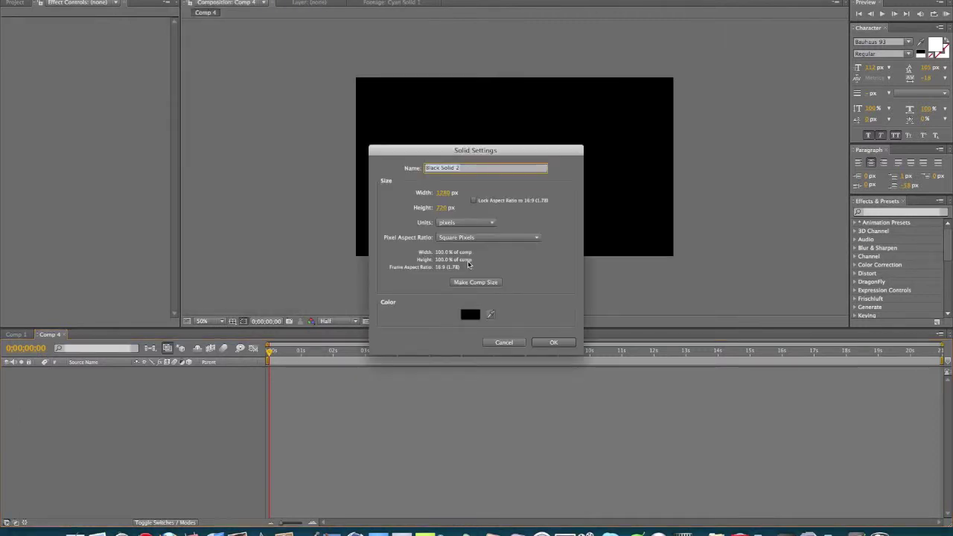
click(552, 343)
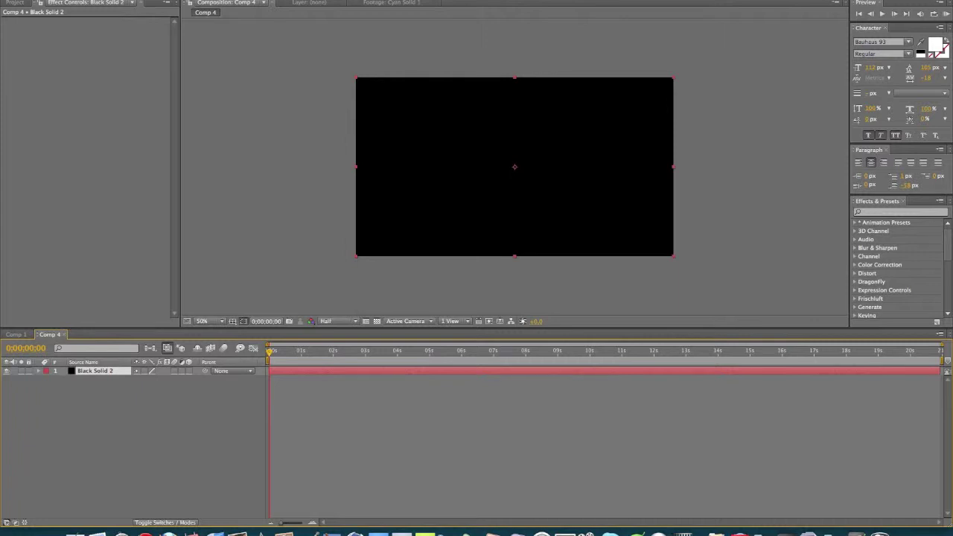
Apply the CC Hair effect to the black solid and set its Density to 163
click(216, 0)
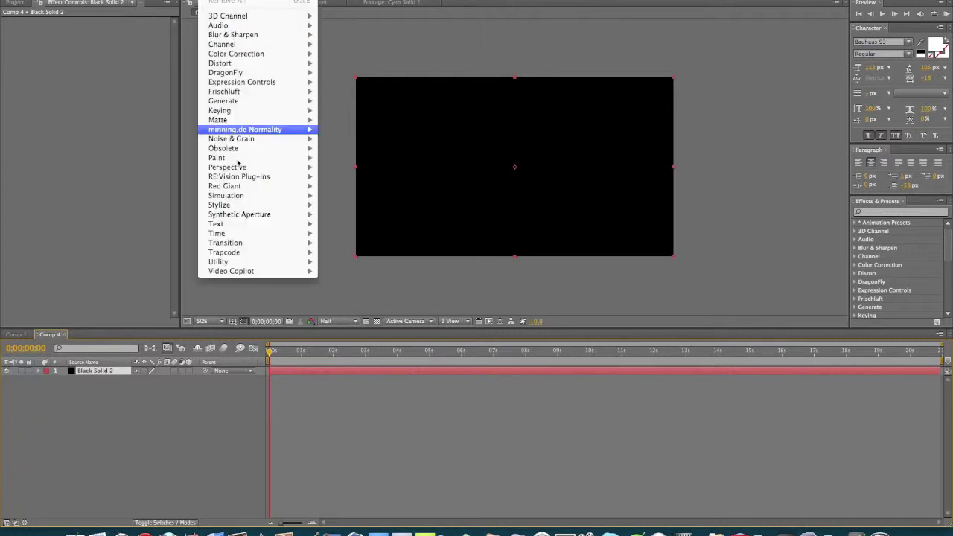
mouse_move(248, 170)
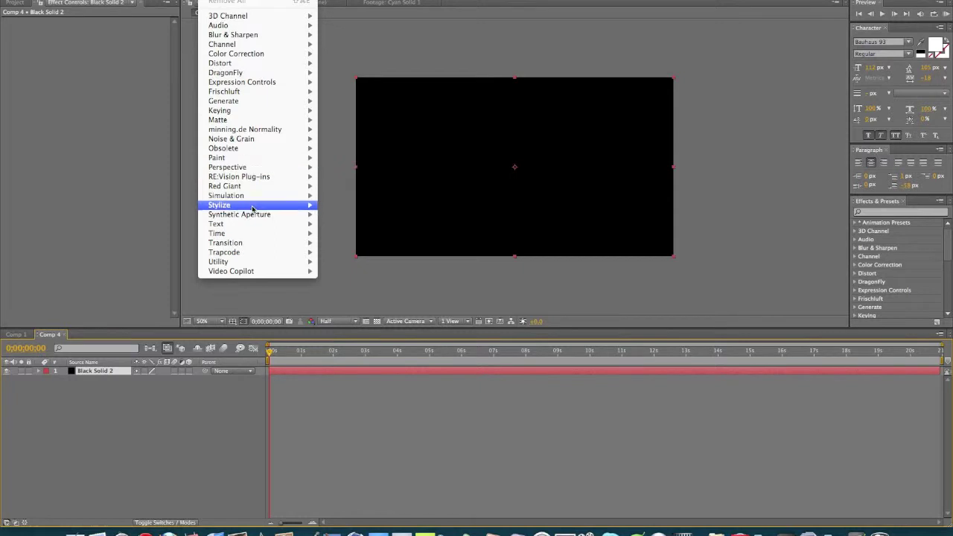
mouse_move(261, 196)
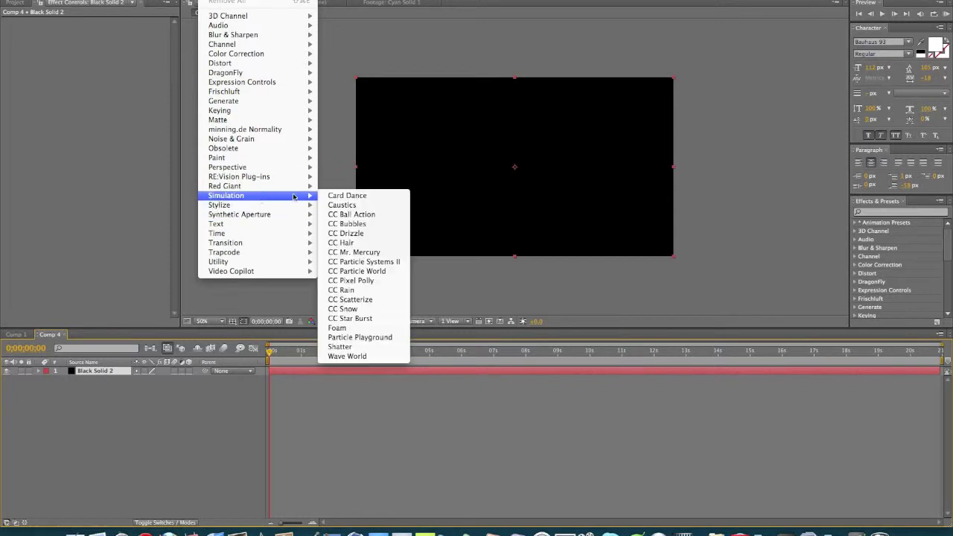
click(371, 247)
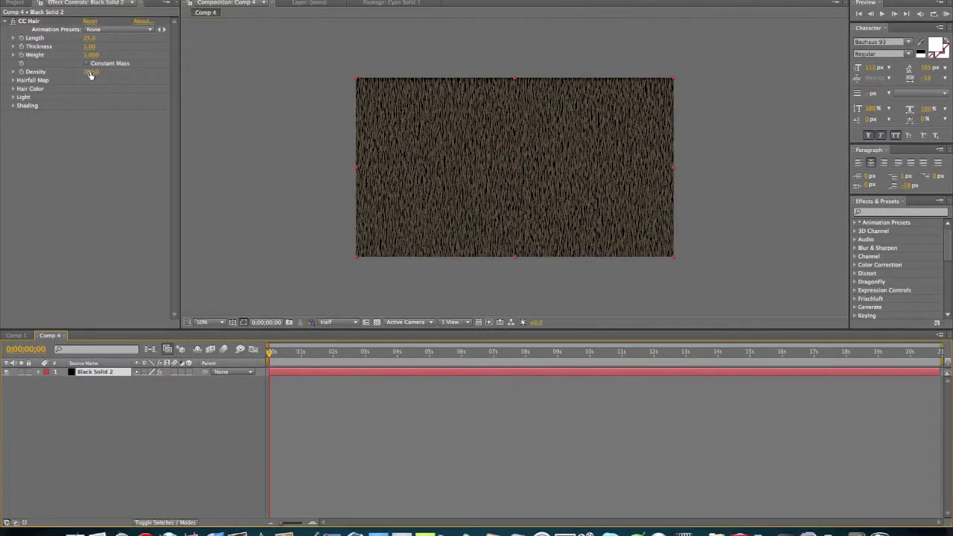
drag(92, 76, 75, 75)
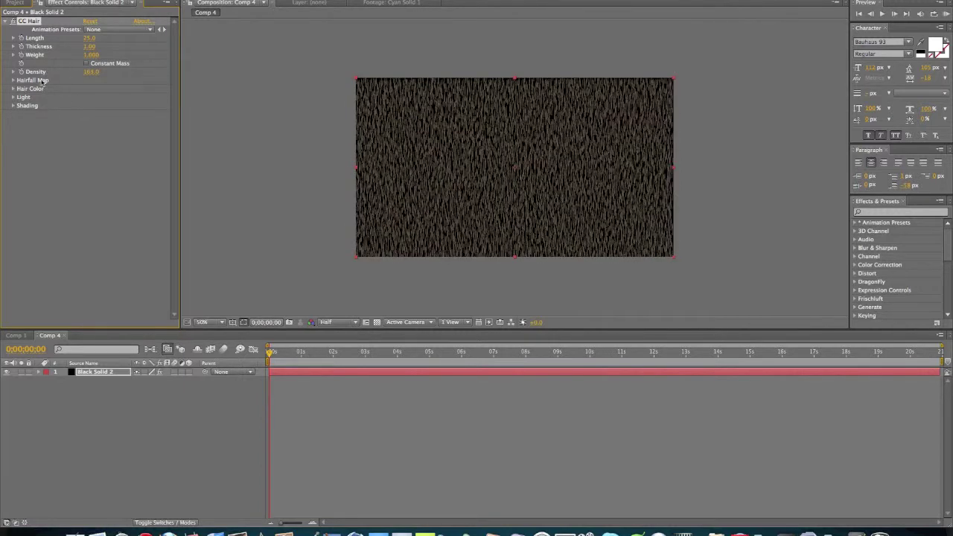
In CC Hair's Hairfall Map, set Map Strength to 1000 and Add Noise to 100%, and raise Map Softness
click(13, 80)
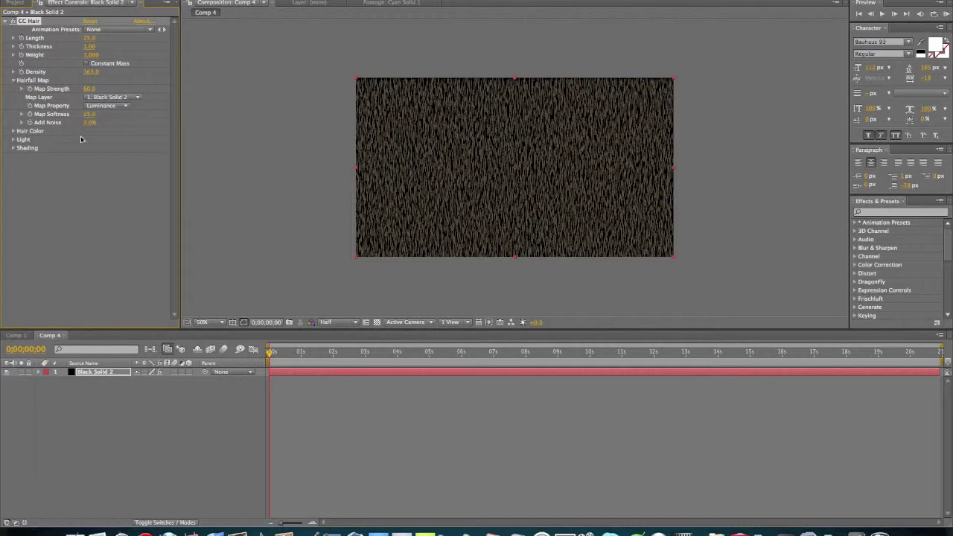
drag(85, 89, 605, 91)
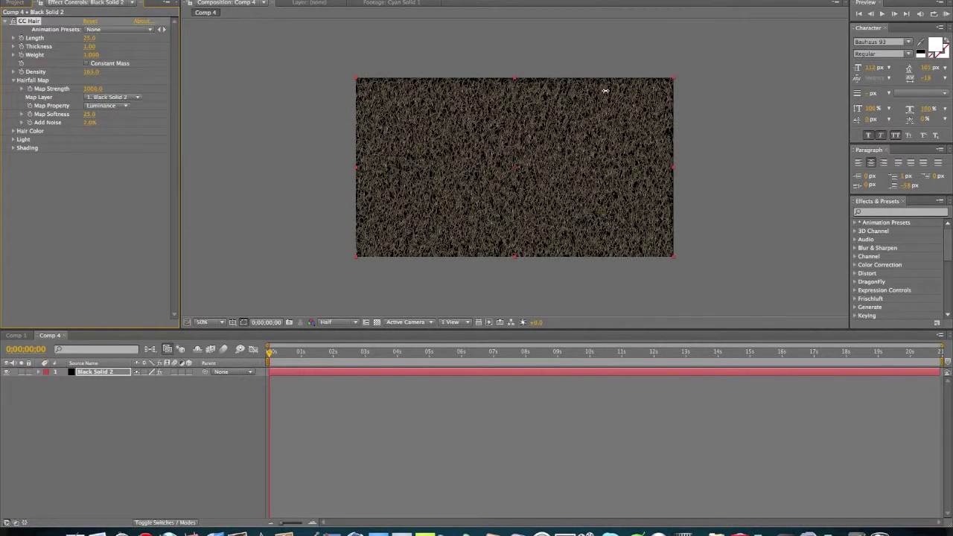
scroll(324, 179, up, 2)
scroll(324, 179, down, 2)
scroll(324, 179, up, 2)
scroll(324, 179, down, 2)
drag(88, 120, 330, 126)
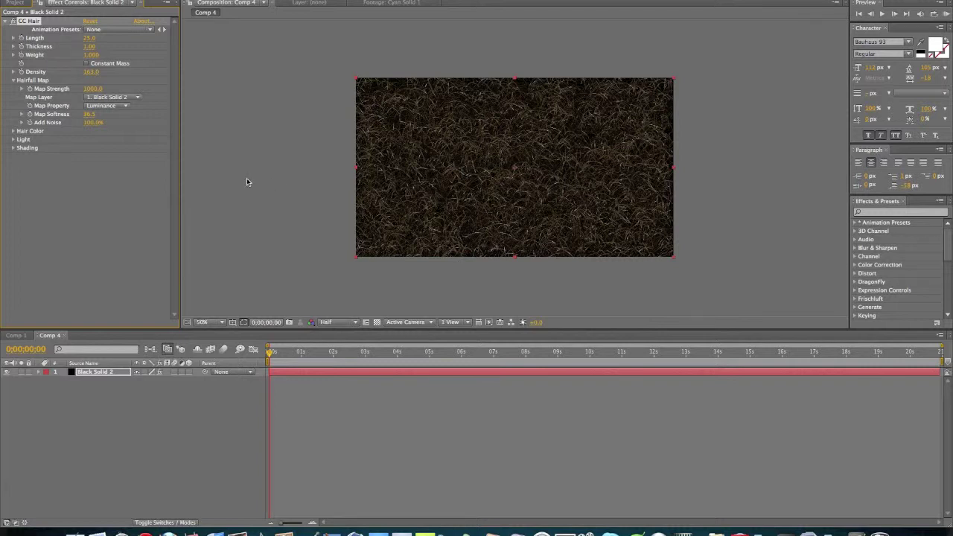
Change the CC Hair colour to a muted grey-brown, hex 827460, keeping Color Inheritance at 25%
click(13, 132)
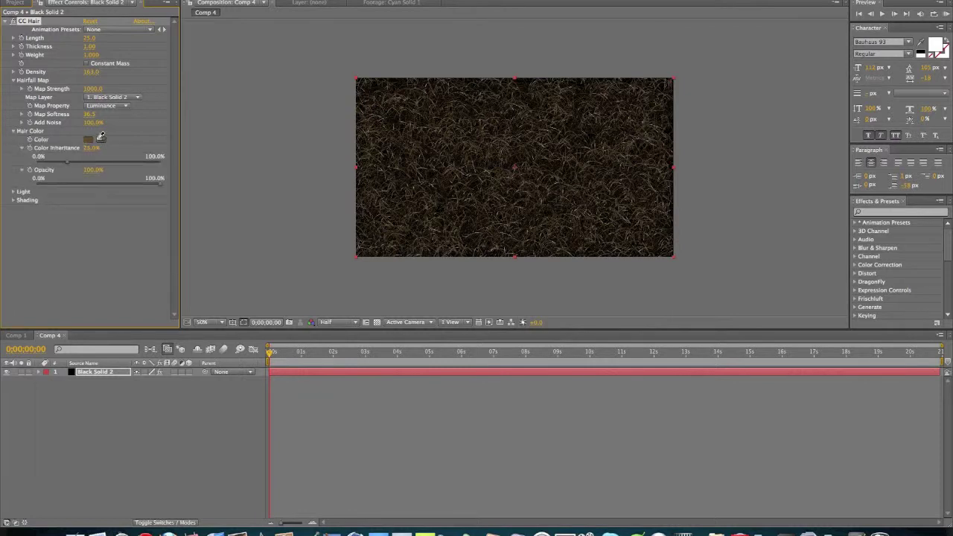
click(88, 140)
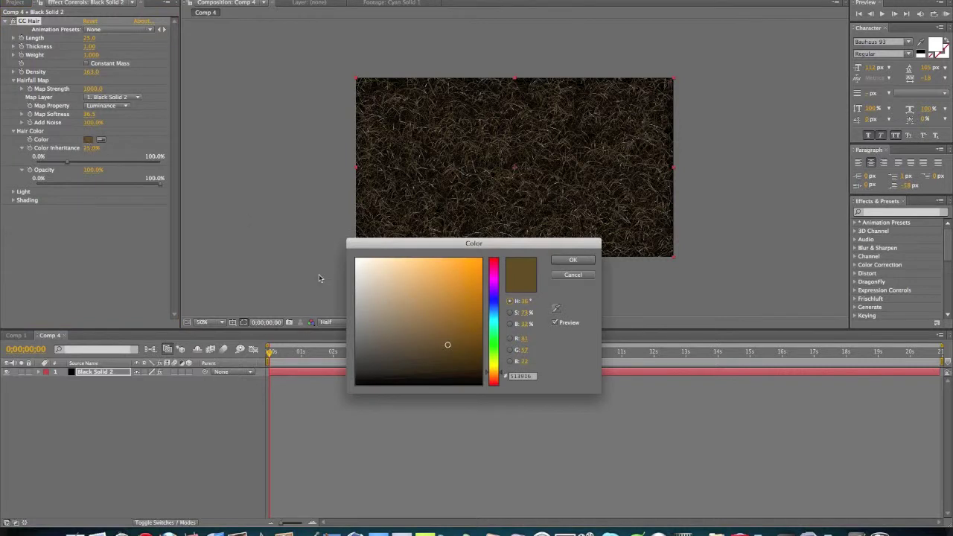
drag(385, 340, 388, 320)
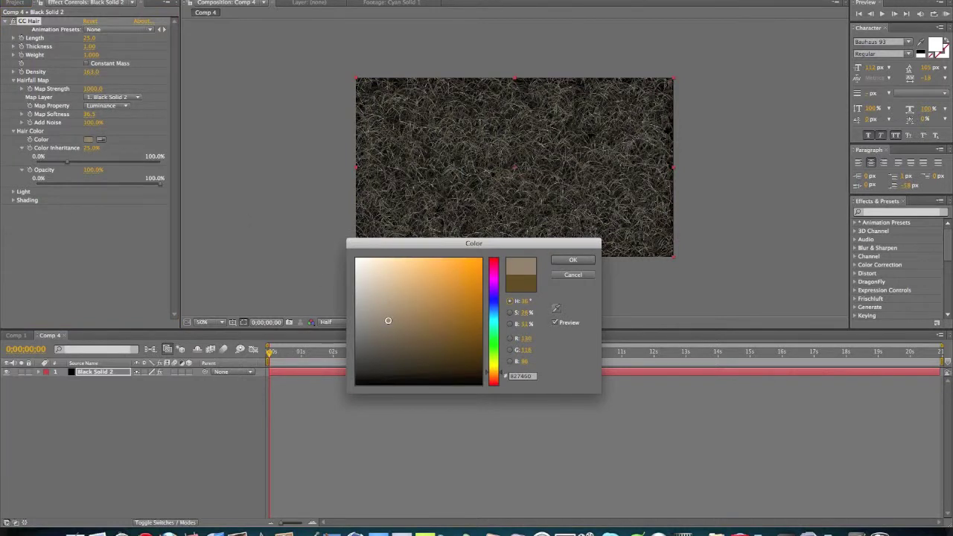
click(573, 260)
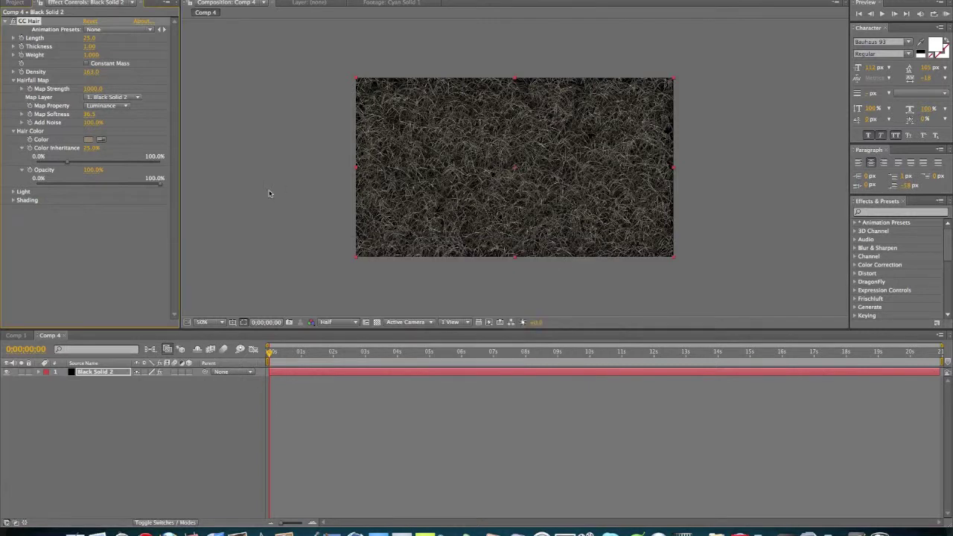
click(269, 193)
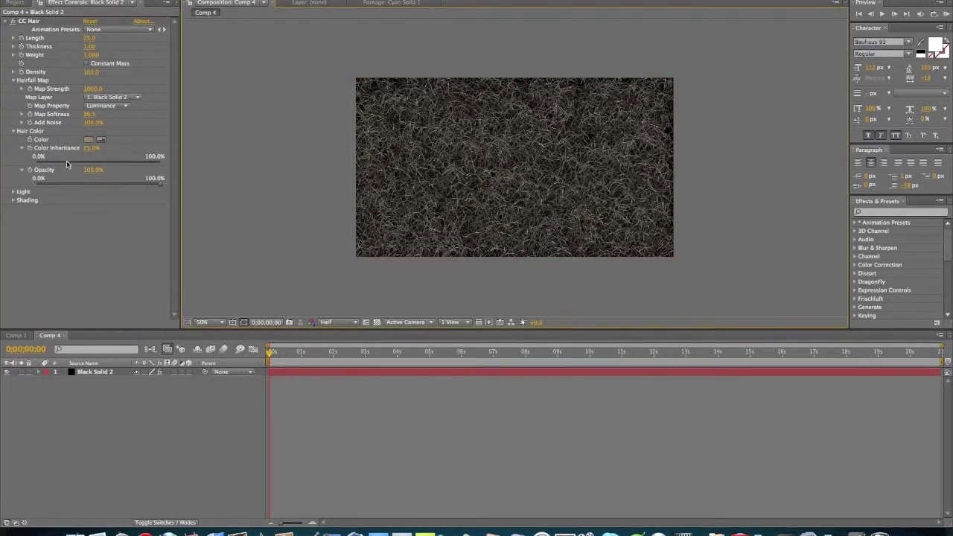
mouse_move(66, 163)
mouse_down()
mouse_move(144, 165)
mouse_move(67, 168)
mouse_up()
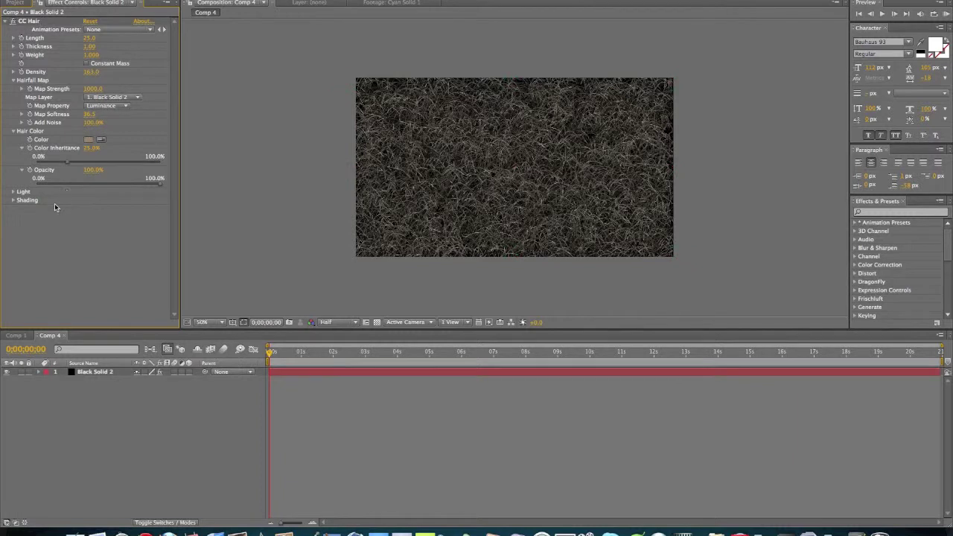
Check the Light settings of CC Hair, and collapse the effect's controls
click(13, 193)
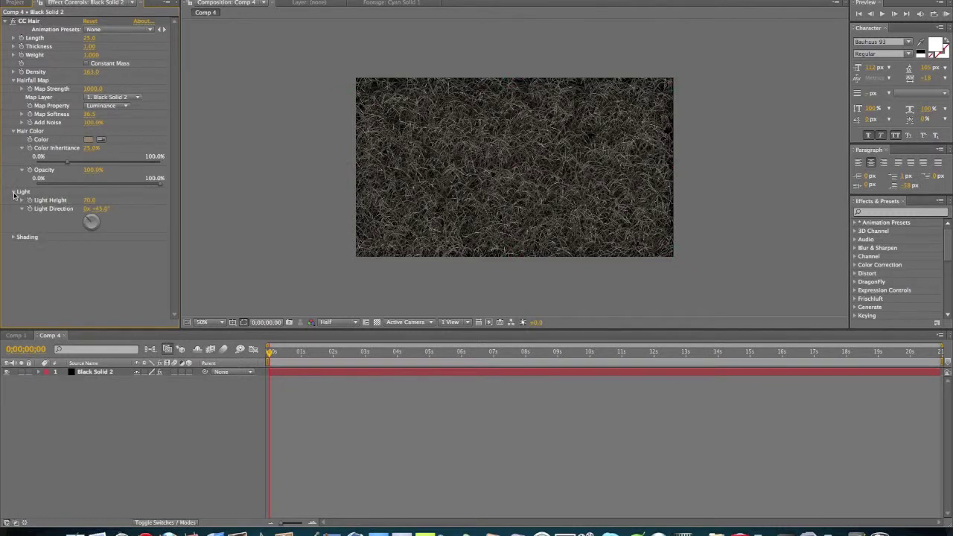
click(13, 193)
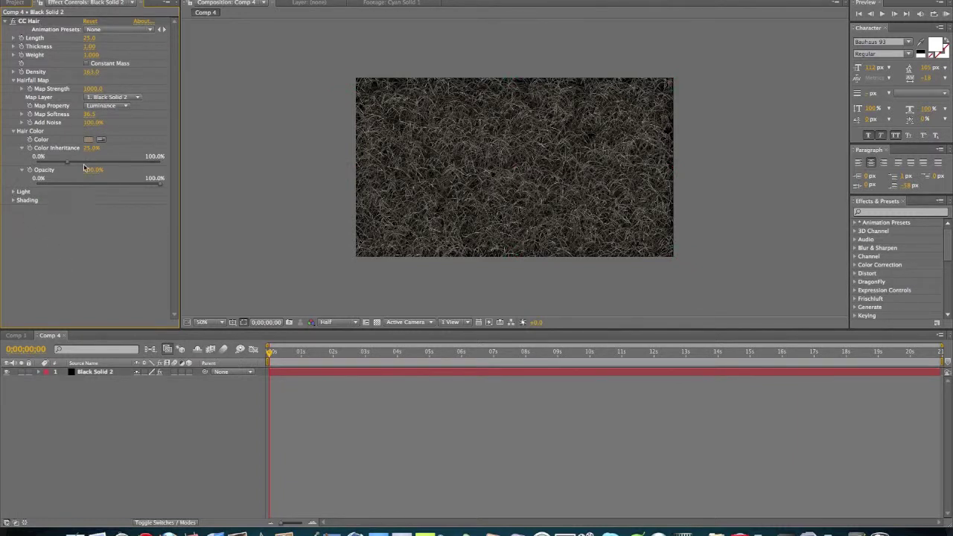
click(13, 131)
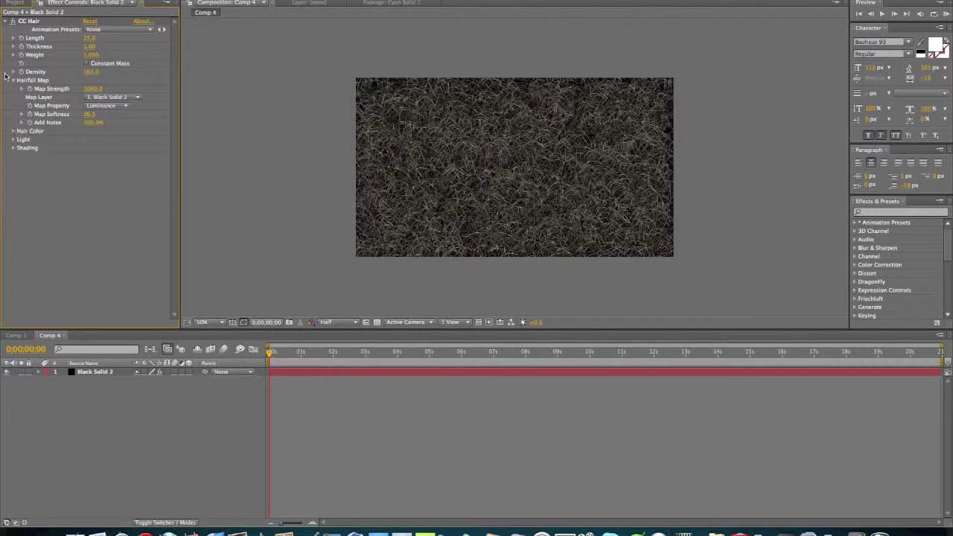
click(12, 81)
click(4, 22)
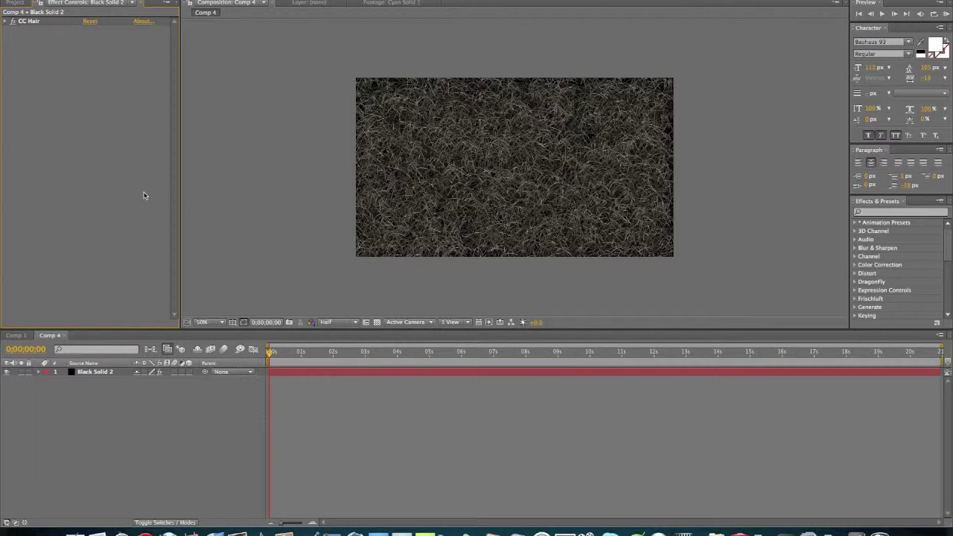
click(697, 525)
click(737, 426)
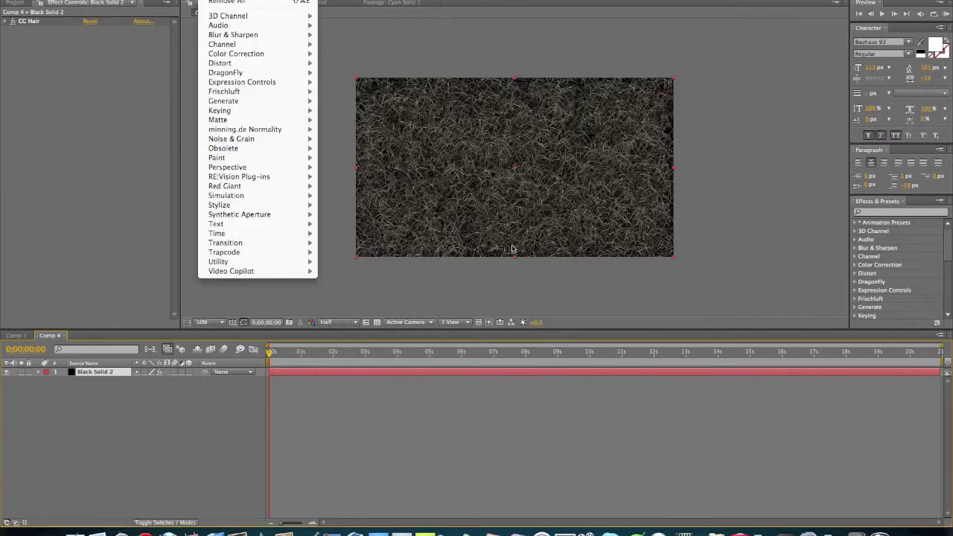
Apply the Glow effect to the black solid and lower its Glow Threshold to about 35%
mouse_move(224, 128)
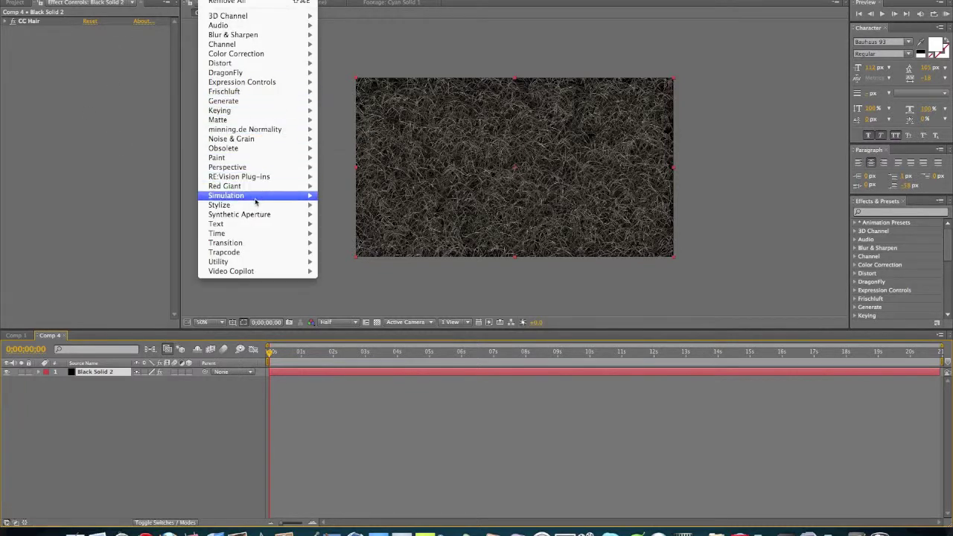
mouse_move(313, 205)
click(349, 319)
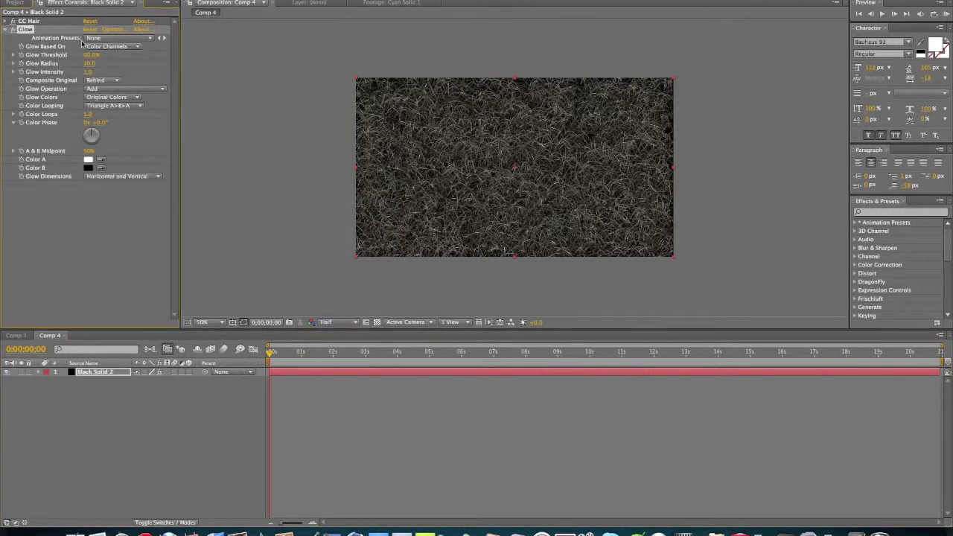
drag(90, 56, 64, 63)
click(300, 85)
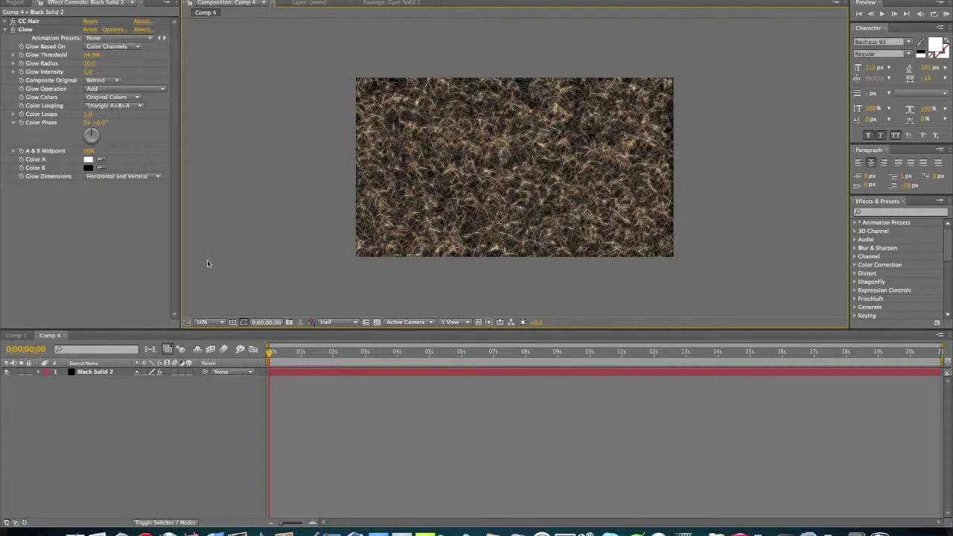
click(86, 373)
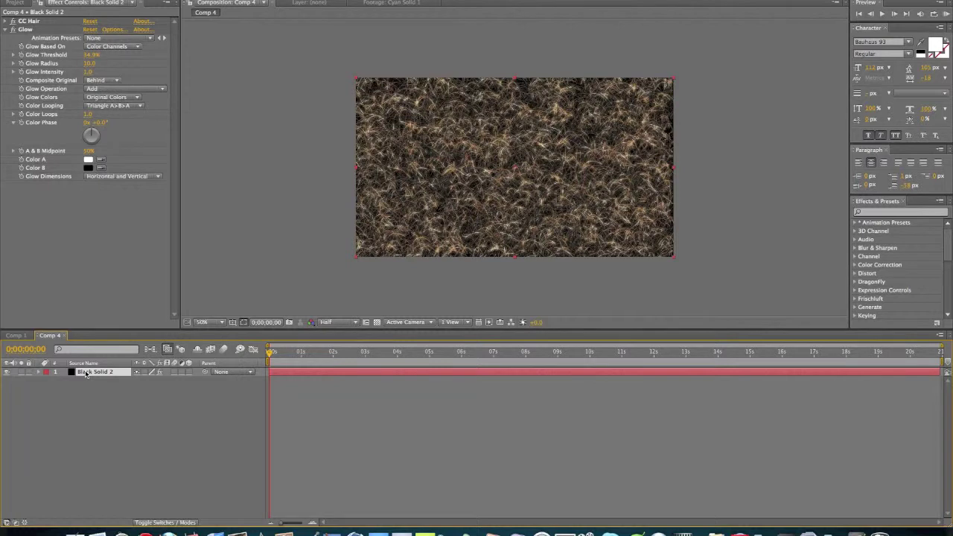
click(679, 513)
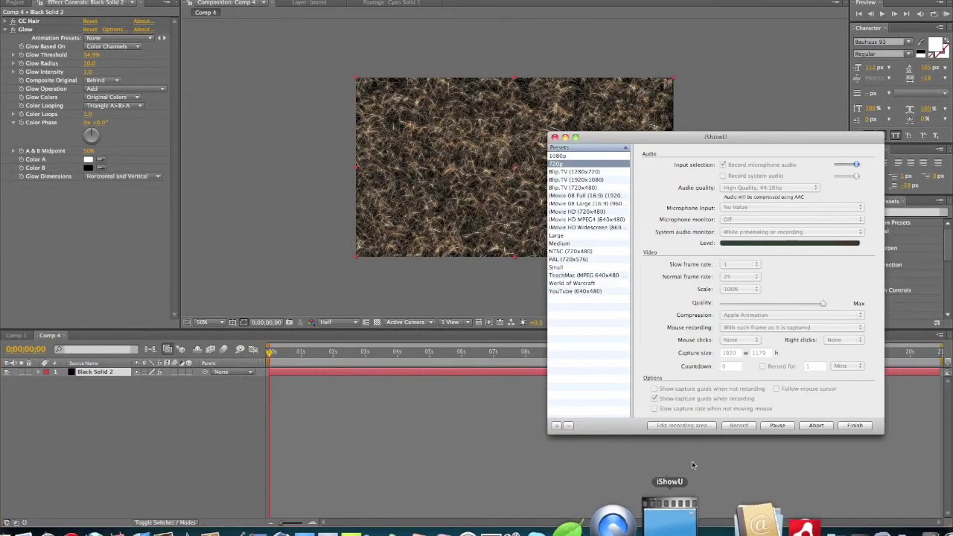
click(369, 400)
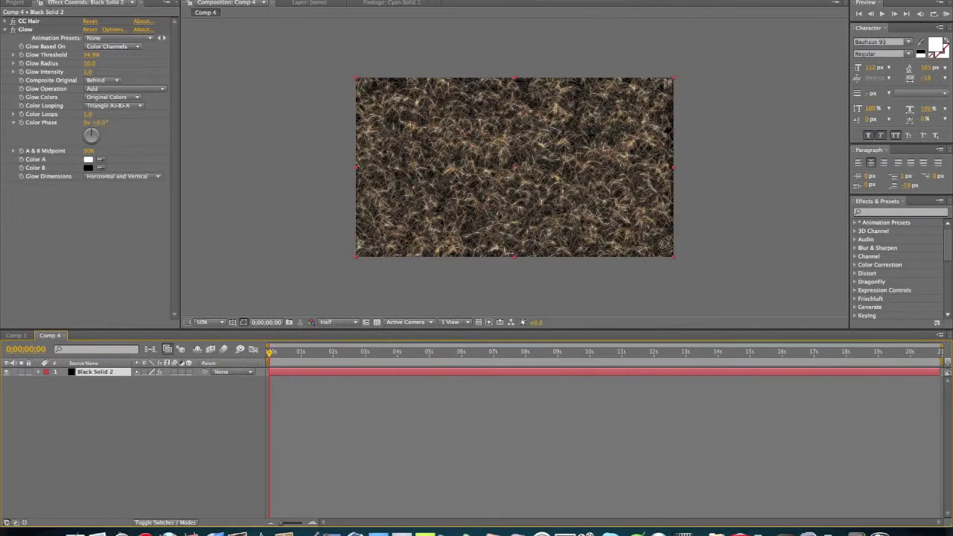
Create a new adjustment layer above the black solid in Comp 4
click(223, 1)
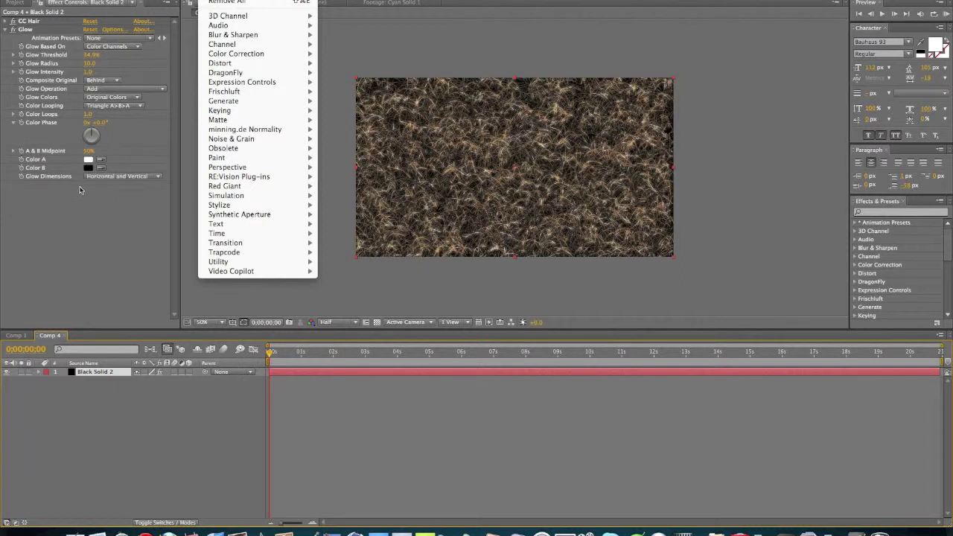
mouse_move(186, 1)
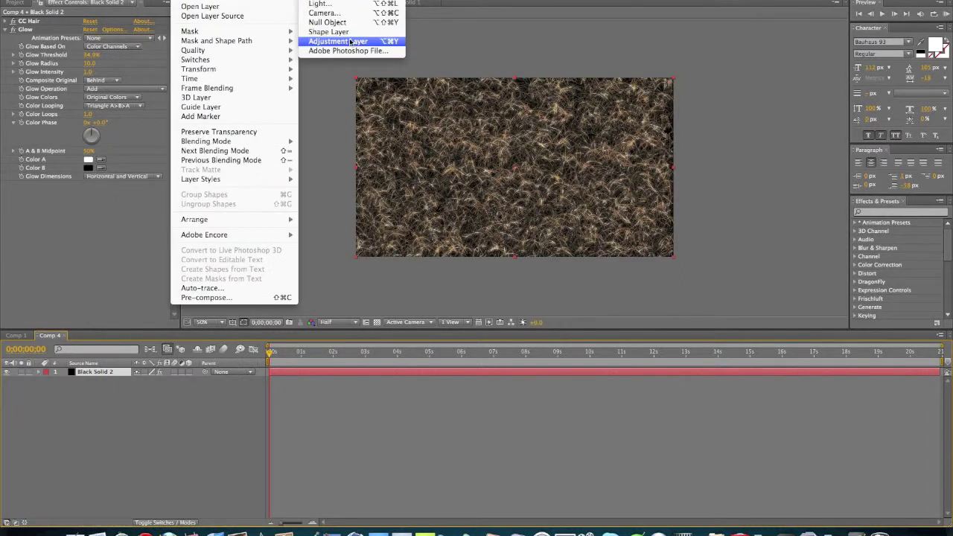
click(350, 42)
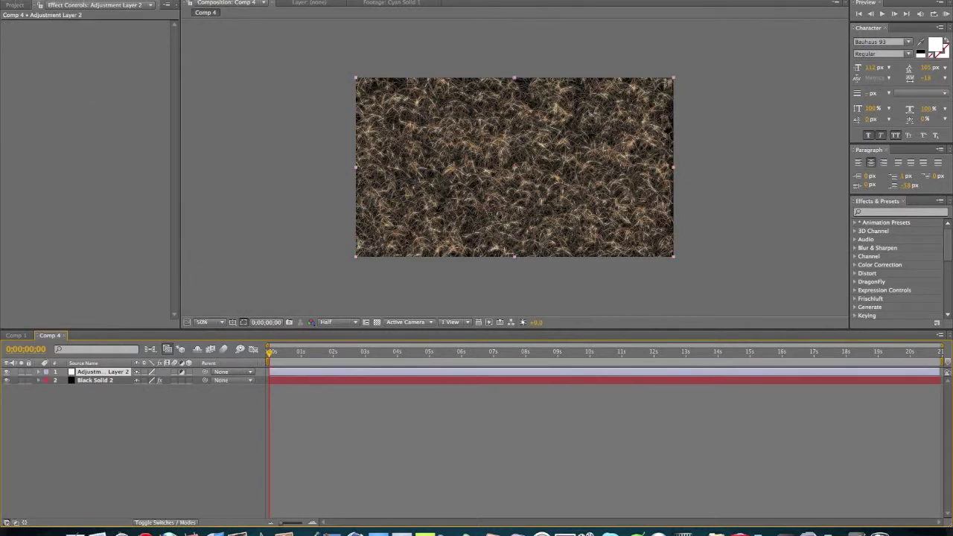
Apply CC Spotlight to the adjustment layer and move the light's target point straight down, to about 638, 468
right_click(199, 119)
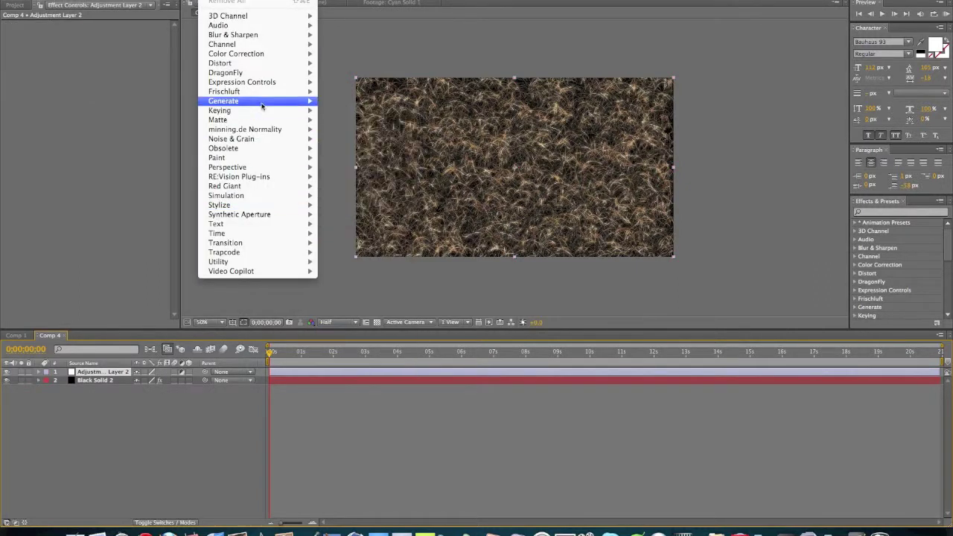
mouse_move(259, 167)
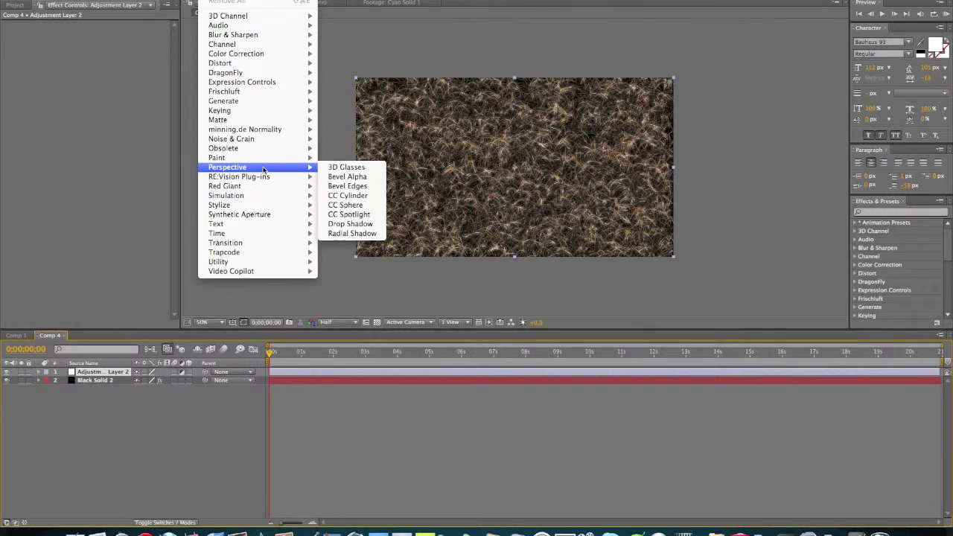
click(370, 215)
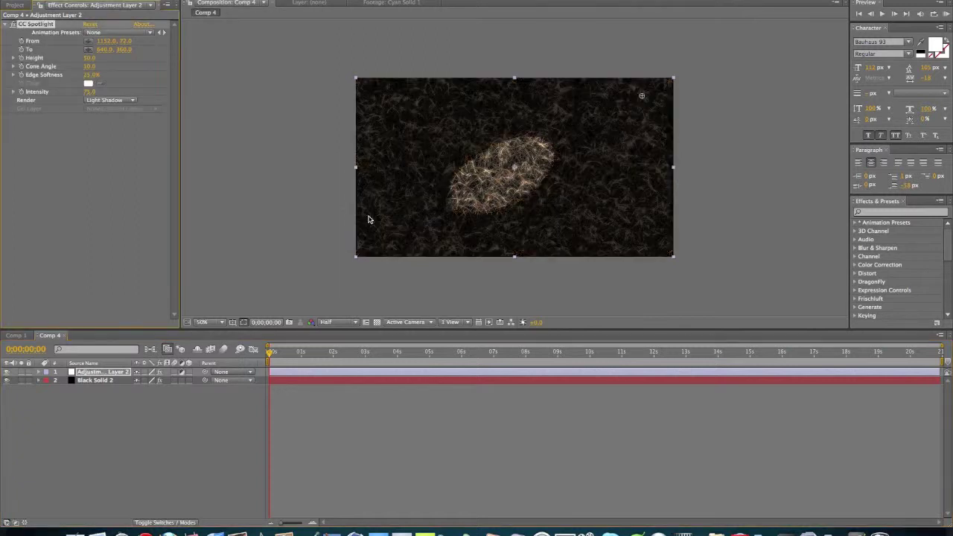
drag(511, 173, 514, 194)
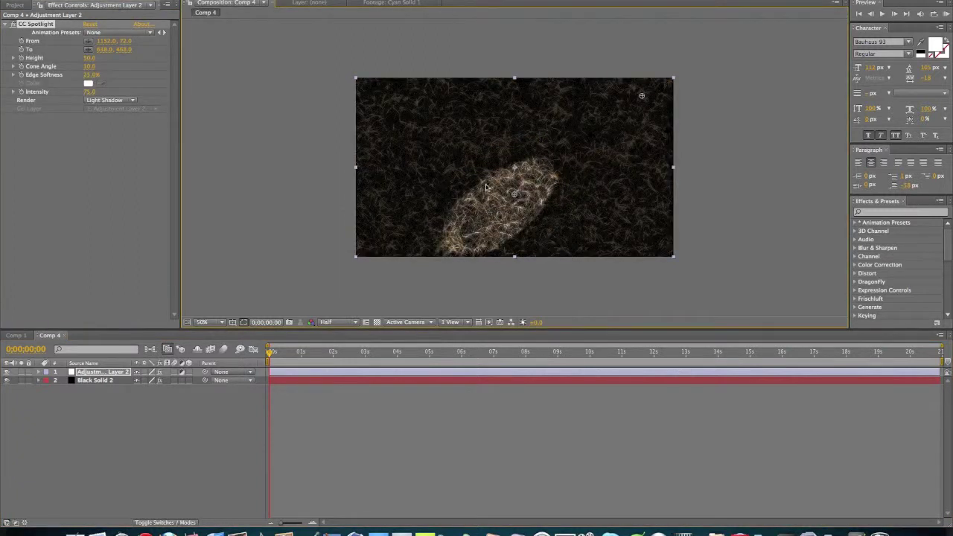
Set the CC Spotlight's Height to 52, Cone Angle to about 13 and Edge Softness to 84%, keeping Intensity at 75
mouse_move(86, 92)
mouse_down()
mouse_move(108, 93)
mouse_move(82, 95)
mouse_up()
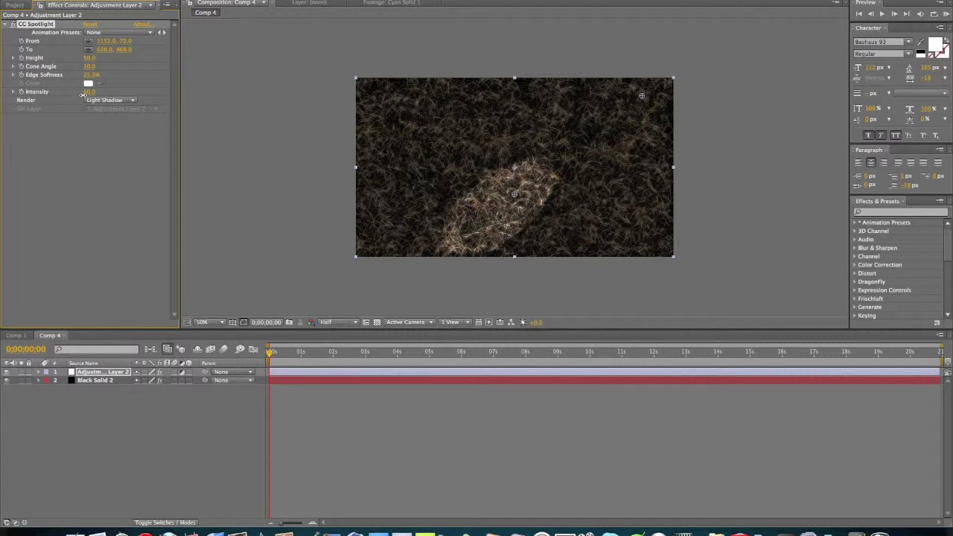
drag(80, 95, 96, 95)
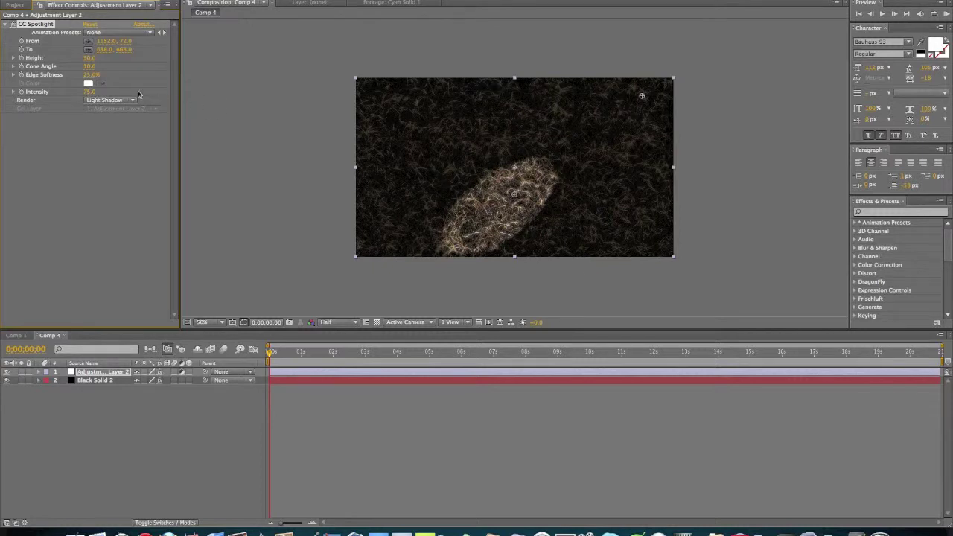
mouse_move(93, 67)
mouse_down()
mouse_move(121, 68)
mouse_move(91, 59)
mouse_up()
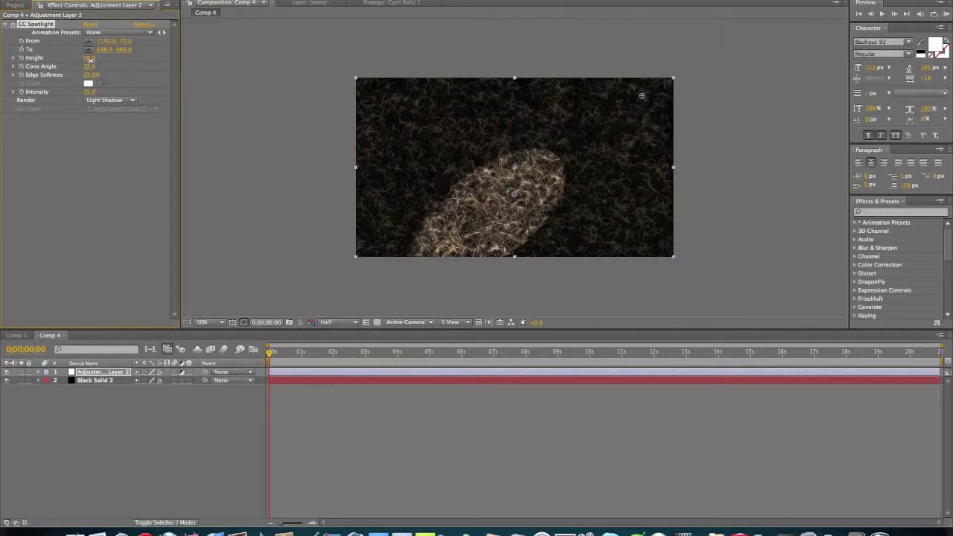
click(234, 92)
drag(97, 79, 145, 77)
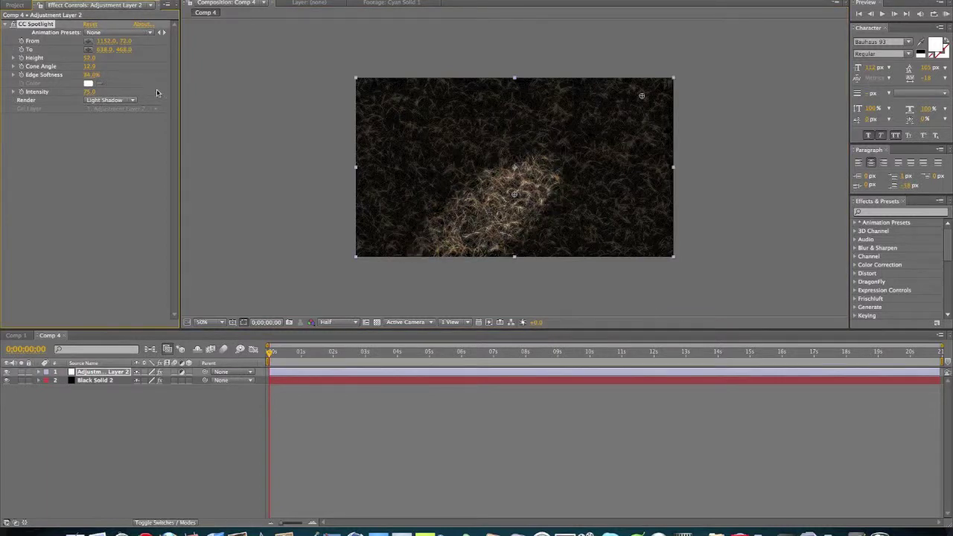
click(298, 201)
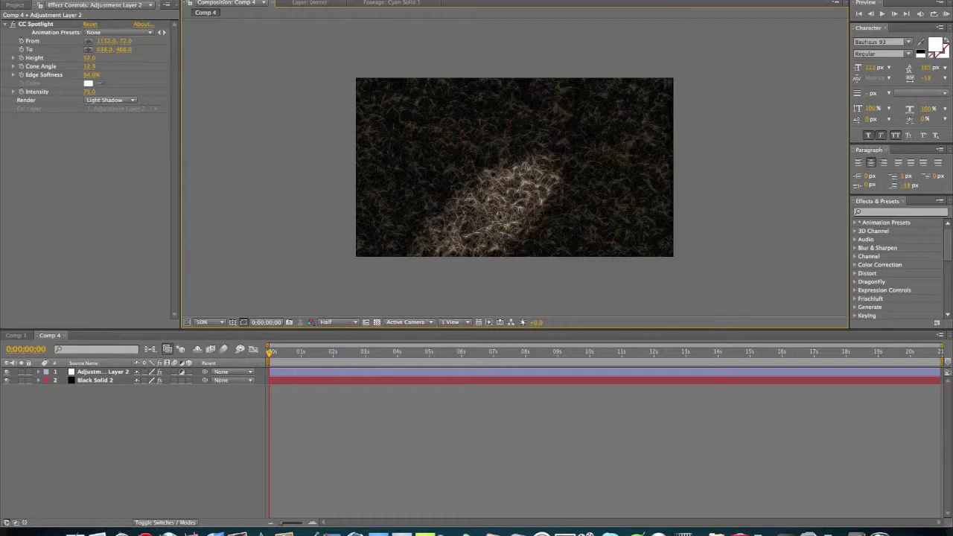
Apply Hue/Saturation to the adjustment layer with Master Hue at +19° and Master Saturation at -31
click(212, 0)
click(127, 283)
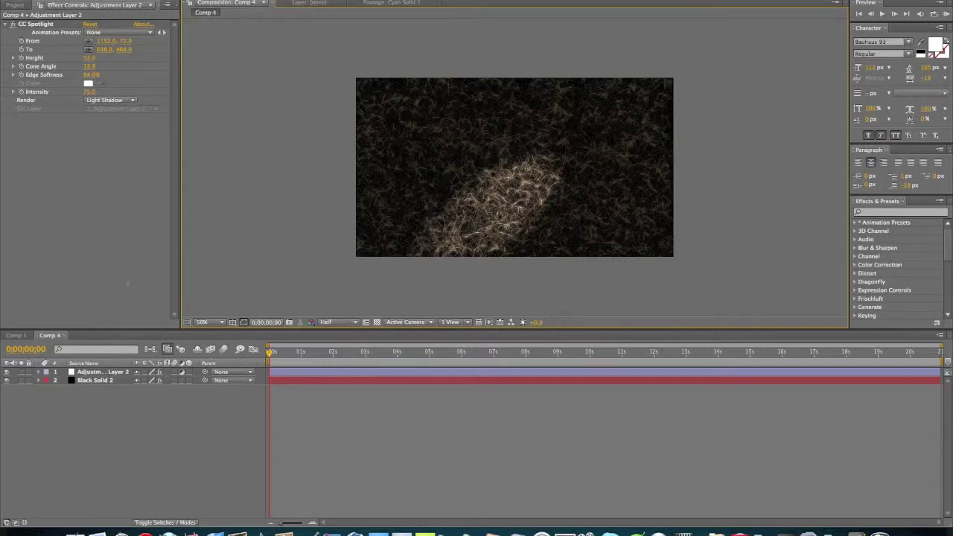
click(109, 372)
click(212, 0)
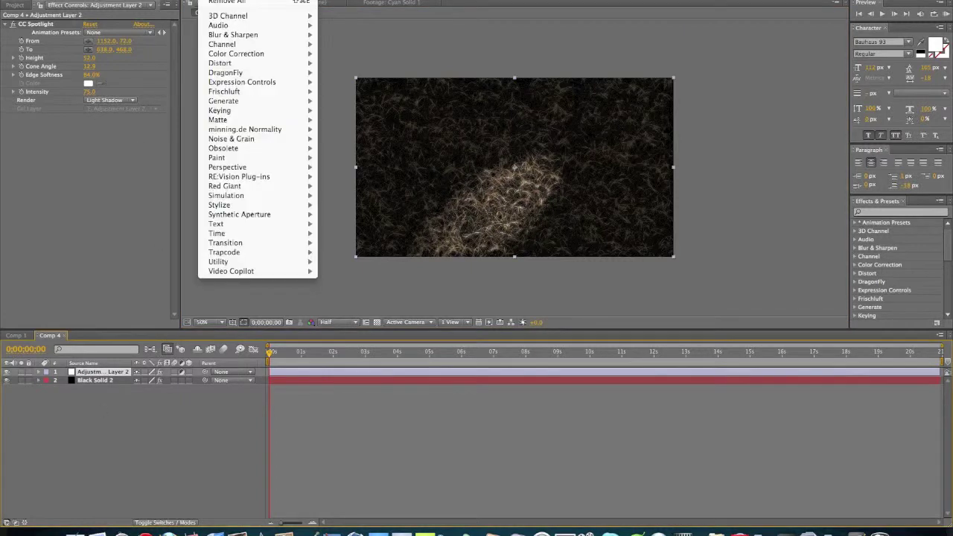
mouse_move(229, 60)
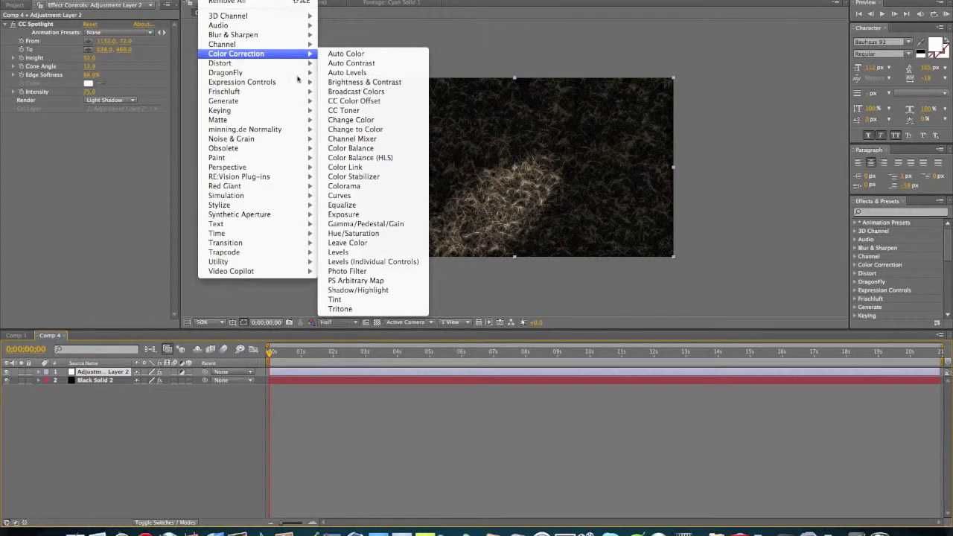
click(354, 233)
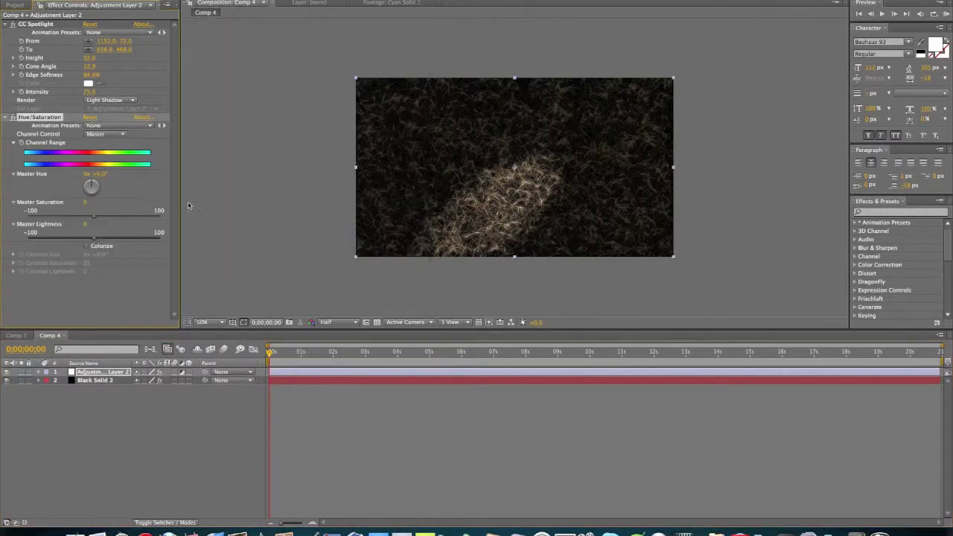
drag(92, 184, 94, 183)
drag(94, 216, 75, 218)
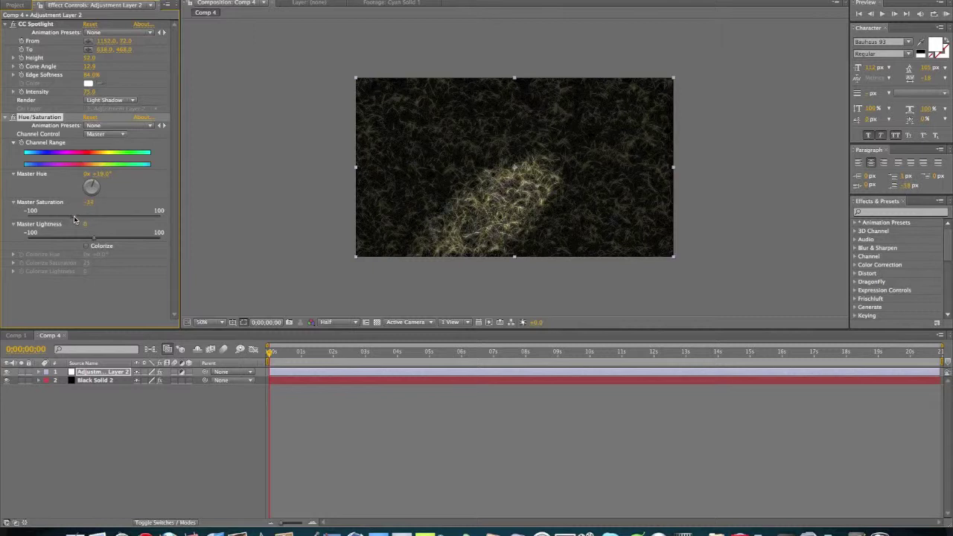
drag(73, 219, 72, 219)
click(115, 276)
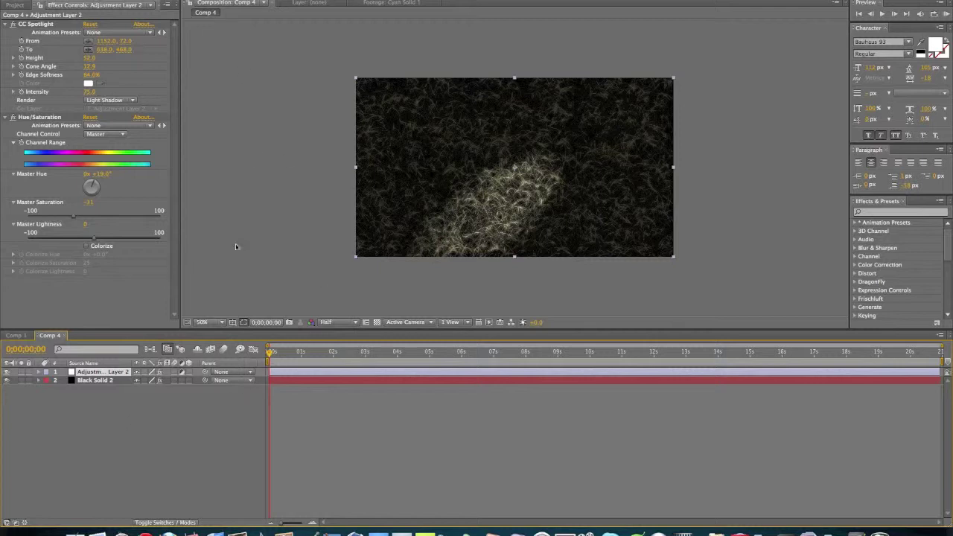
Apply Exposure to the adjustment layer, place it above Hue/Saturation, and set the master Exposure to -1.80
click(214, 0)
mouse_move(256, 142)
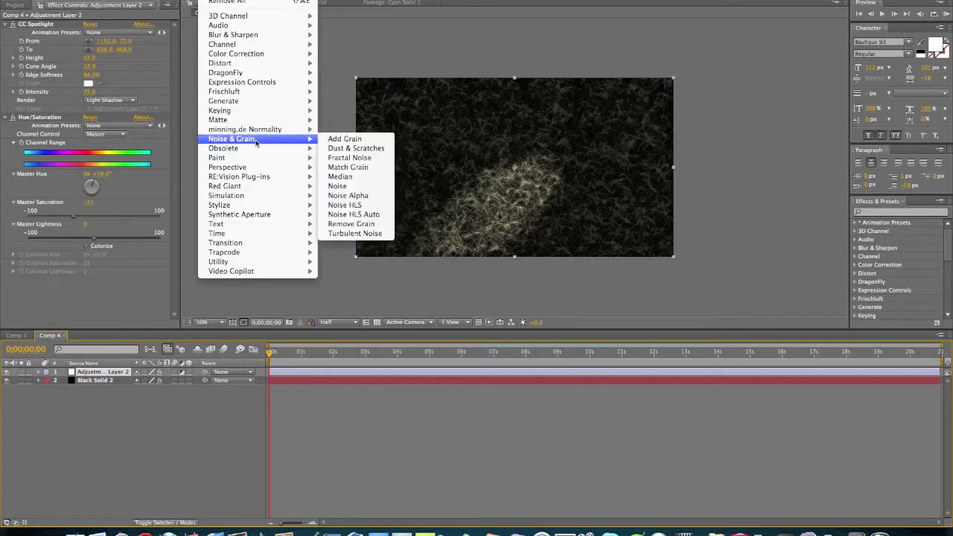
mouse_move(260, 57)
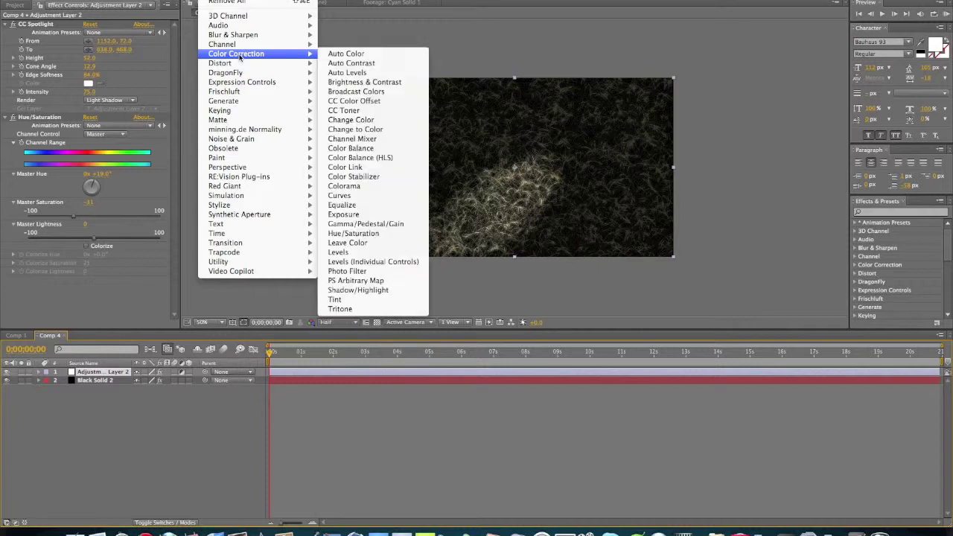
click(351, 216)
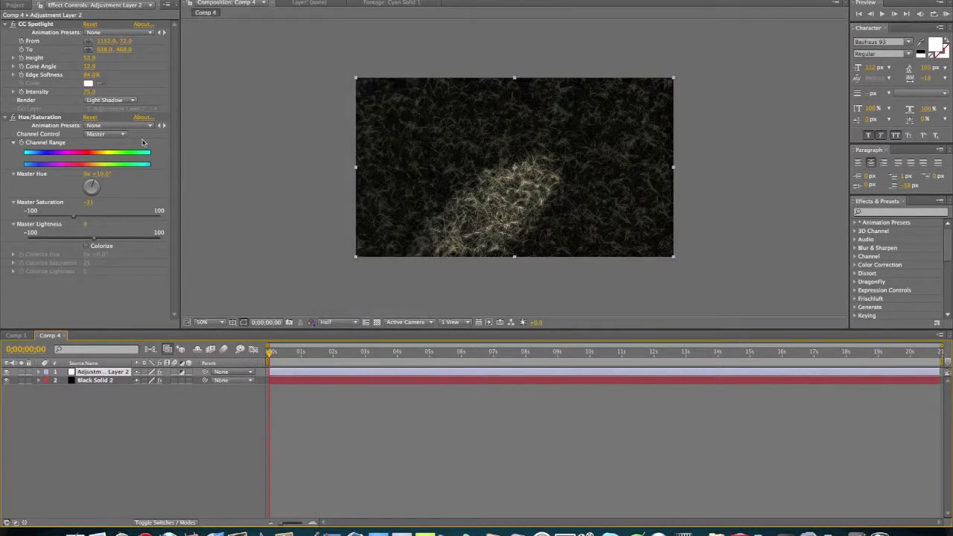
drag(32, 239, 33, 74)
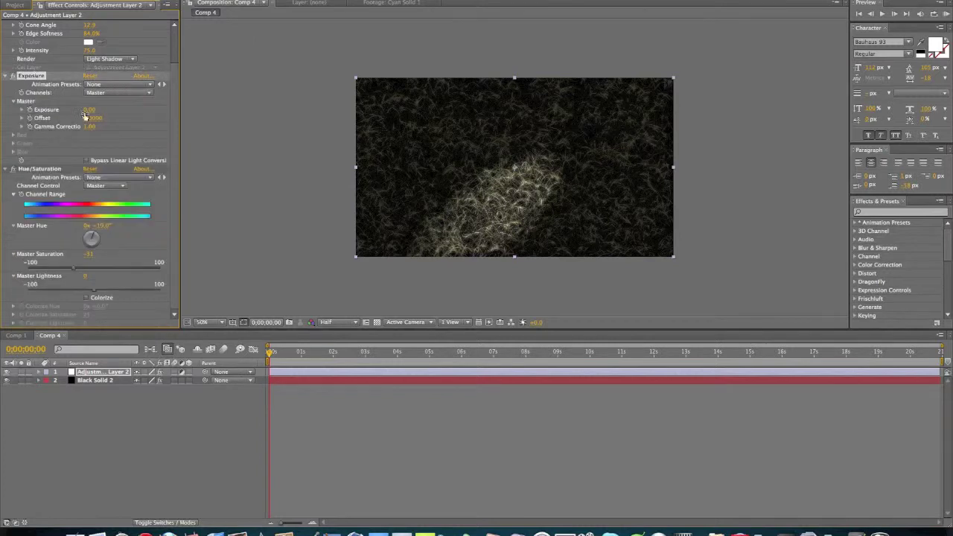
drag(88, 112, 81, 110)
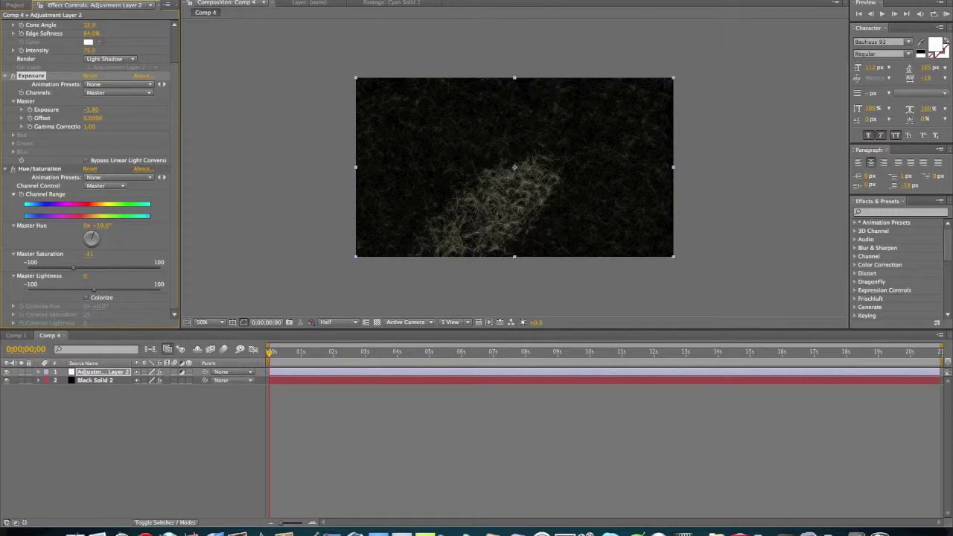
Apply Shadow/Highlight to the adjustment layer, turn off Auto Amounts, set Shadow Amount to 0 and raise Highlight Amount
click(212, 0)
mouse_move(244, 58)
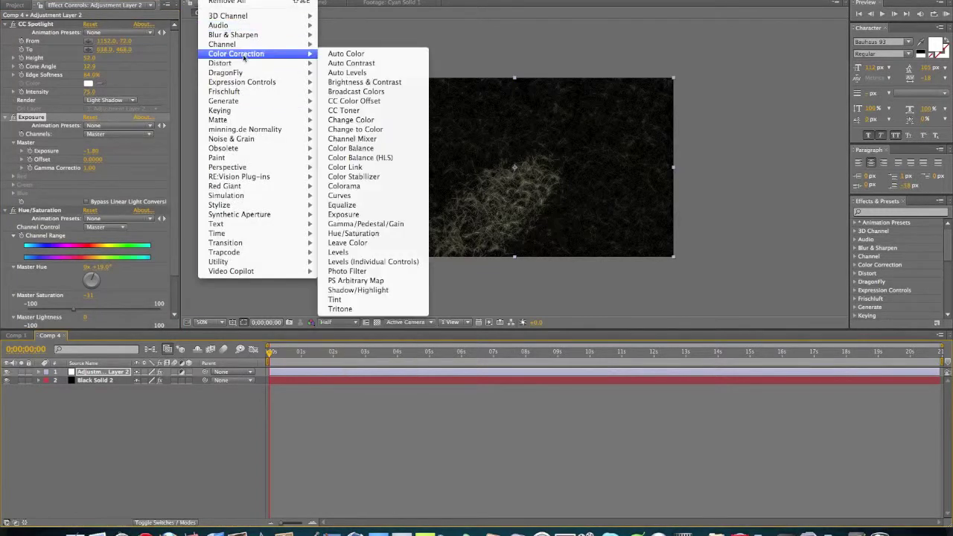
click(387, 290)
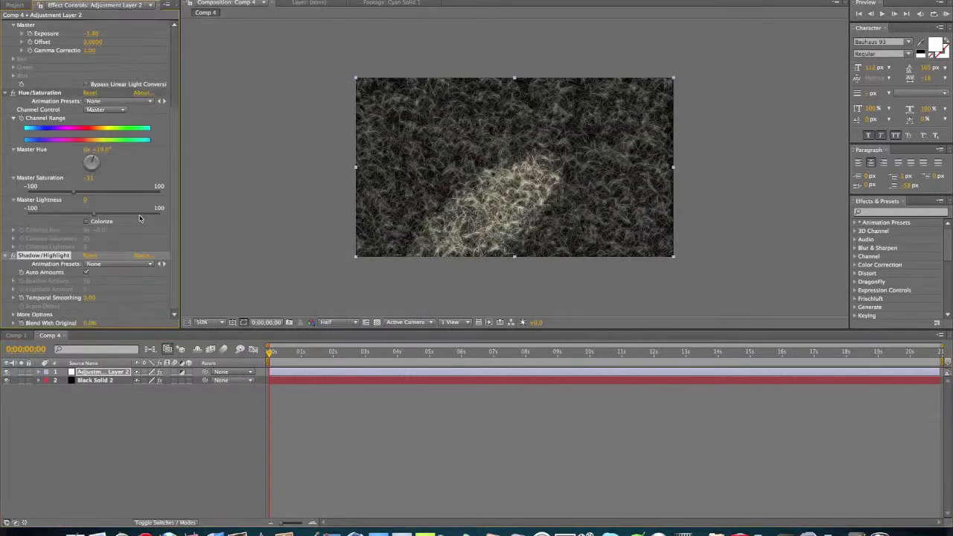
click(86, 273)
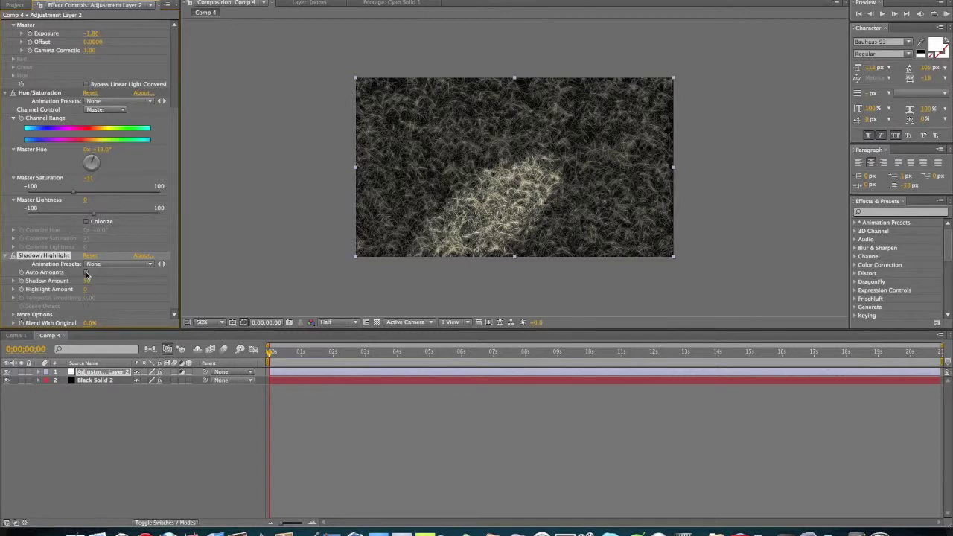
drag(87, 281, 45, 283)
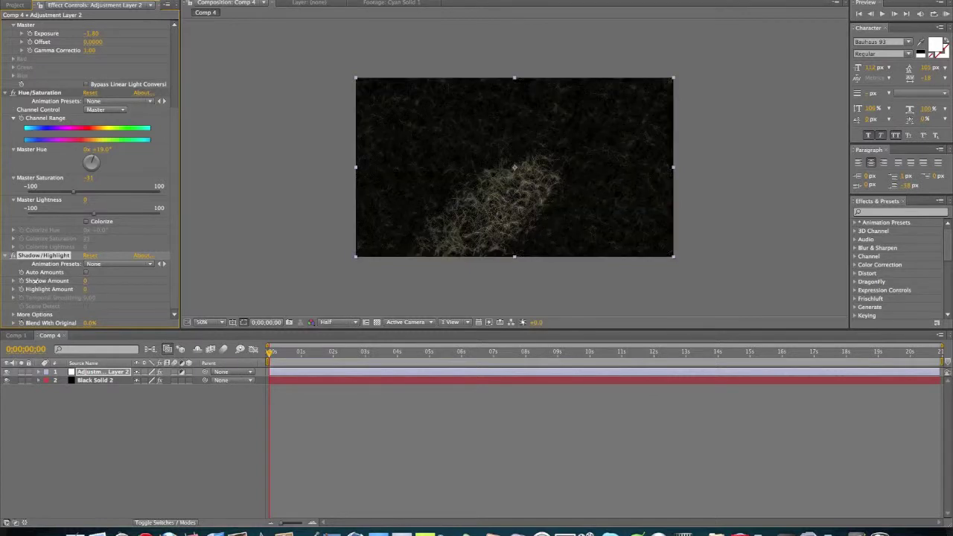
drag(85, 290, 103, 291)
Check the adjustment layer's effects and their order in Comp 1, including the extra options of Shadow/Highlight
click(30, 336)
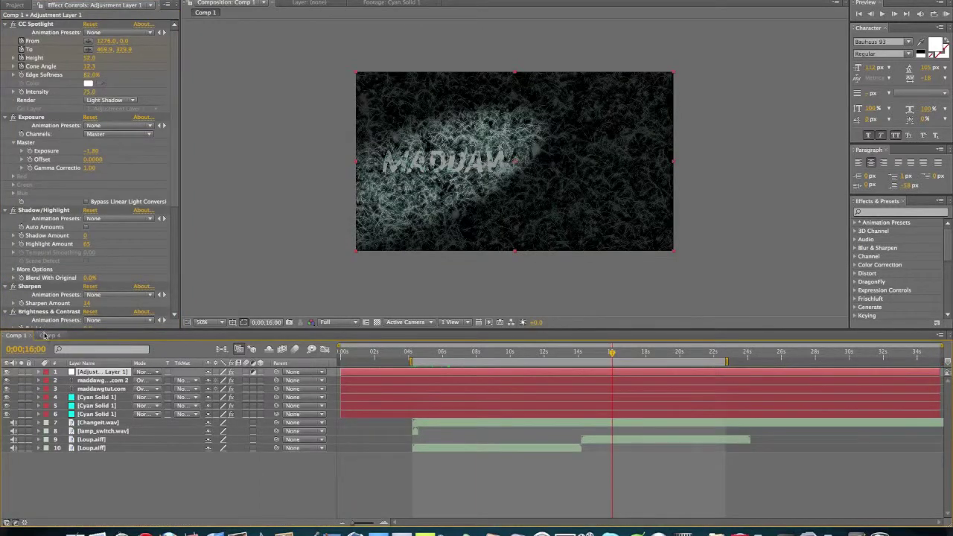
click(13, 271)
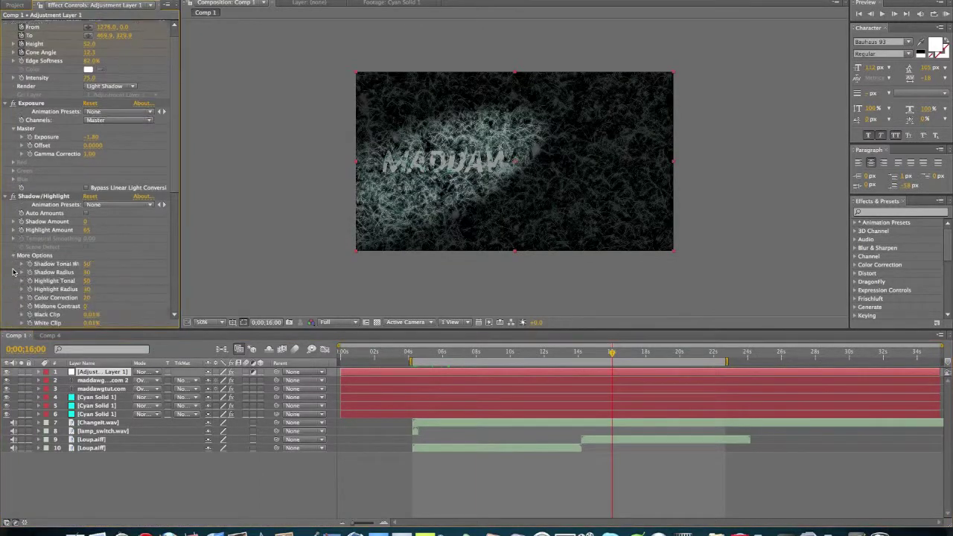
click(13, 256)
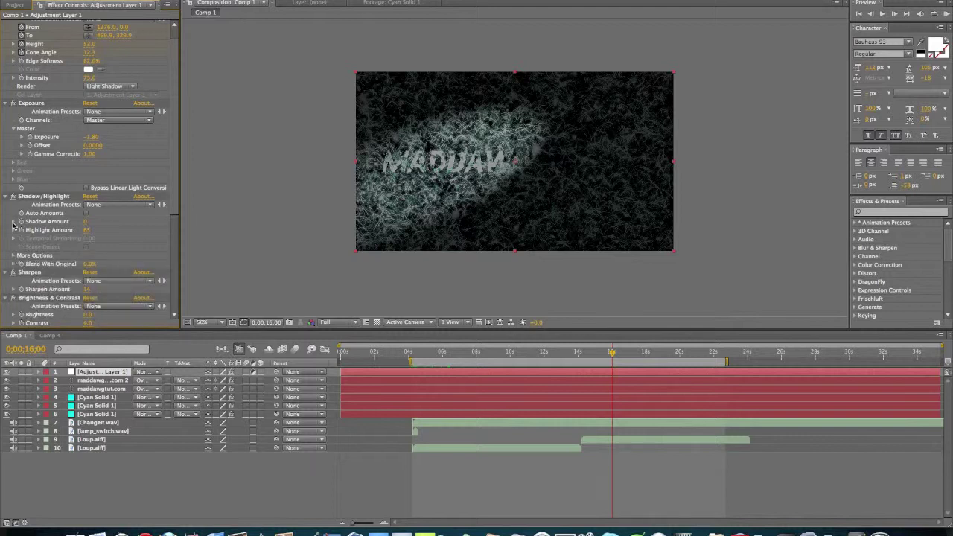
scroll(13, 226, down, 4)
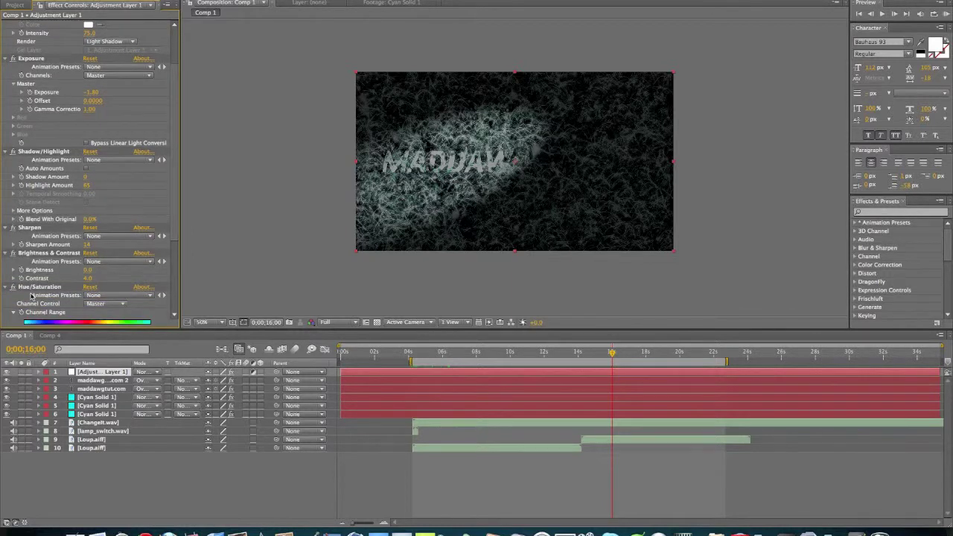
Return to Comp 4 and move Shadow/Highlight above Hue/Saturation in the adjustment layer's effect order
click(46, 336)
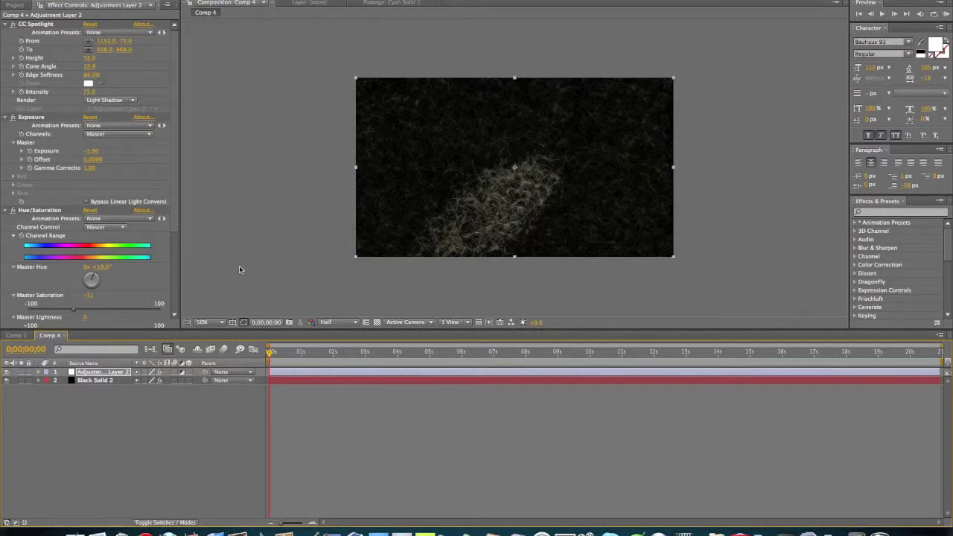
scroll(233, 266, down, 5)
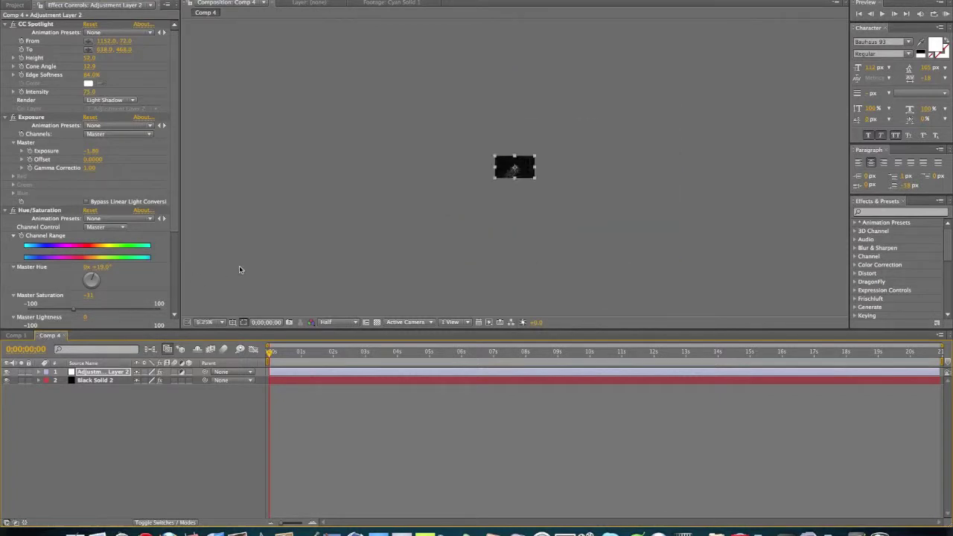
scroll(232, 266, up, 7)
scroll(232, 266, down, 2)
scroll(233, 266, up, 3)
scroll(232, 267, down, 3)
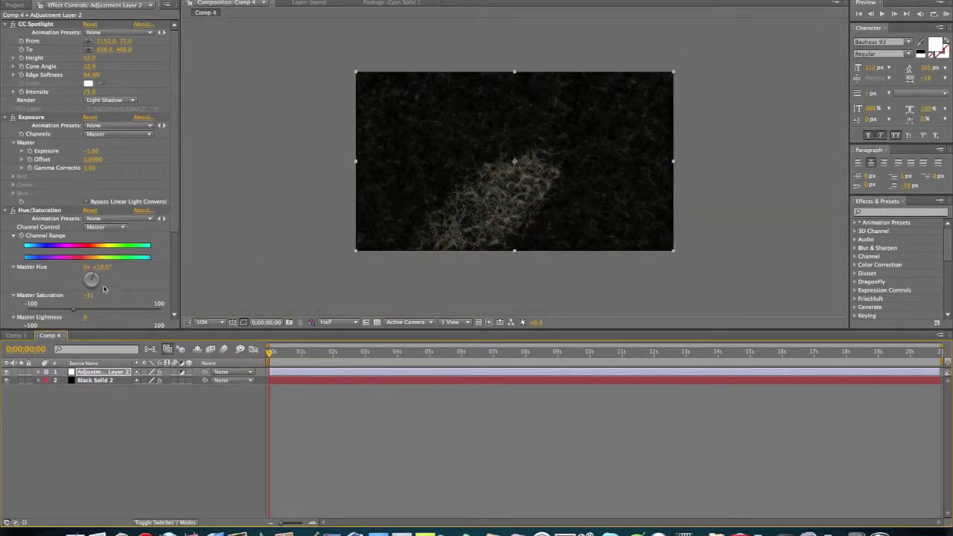
scroll(17, 244, down, 4)
drag(25, 257, 34, 88)
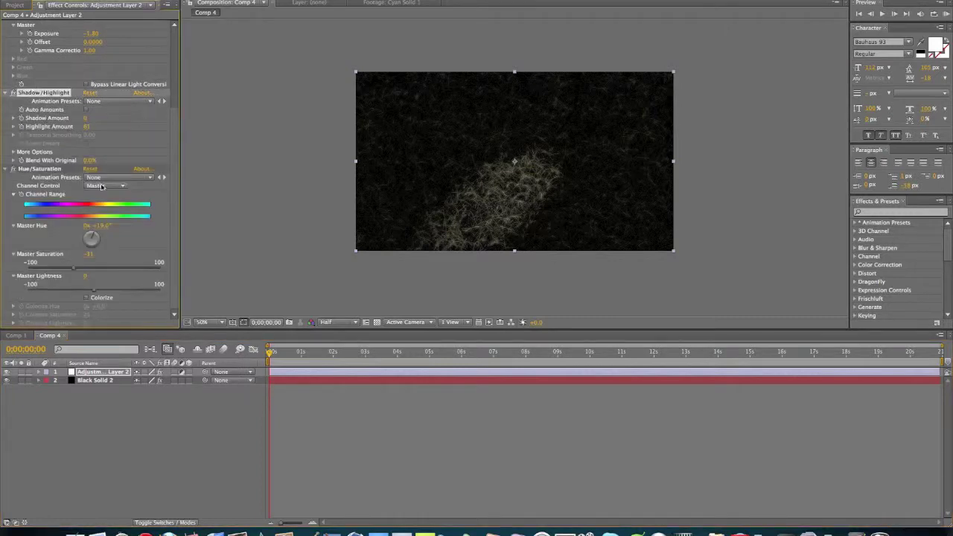
Apply Brightness & Contrast to the adjustment layer, set Contrast to 4.0 and place the effect above Hue/Saturation
scroll(65, 117, up, 5)
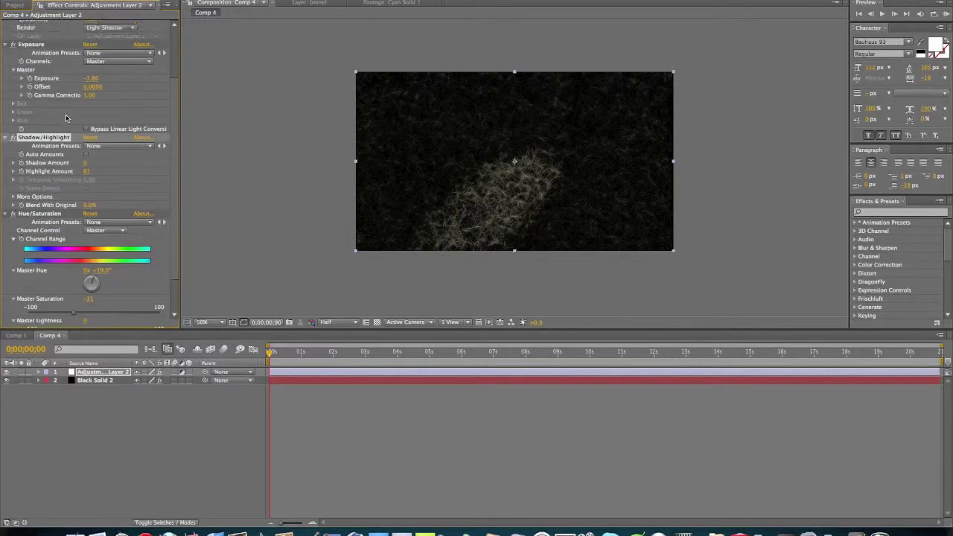
click(105, 380)
key(super+Up)
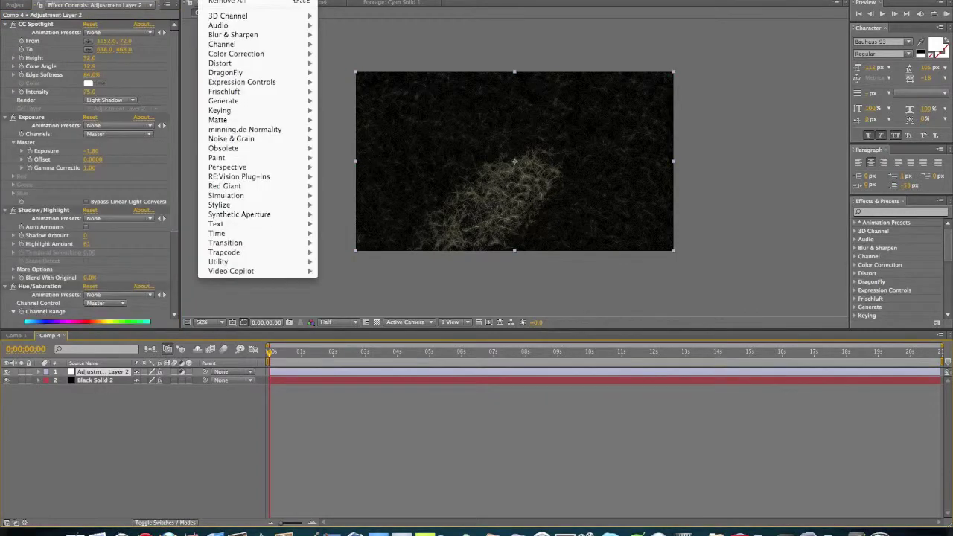
mouse_move(231, 54)
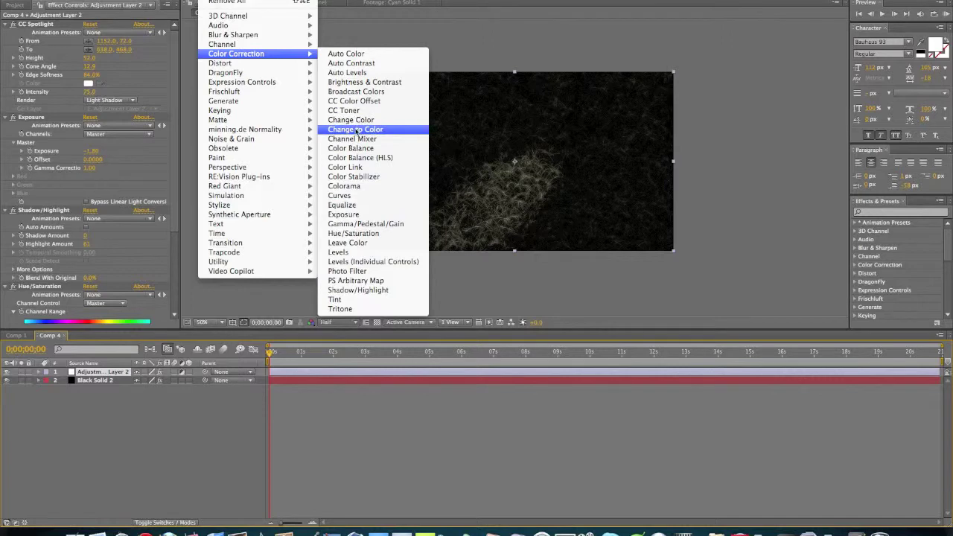
click(363, 84)
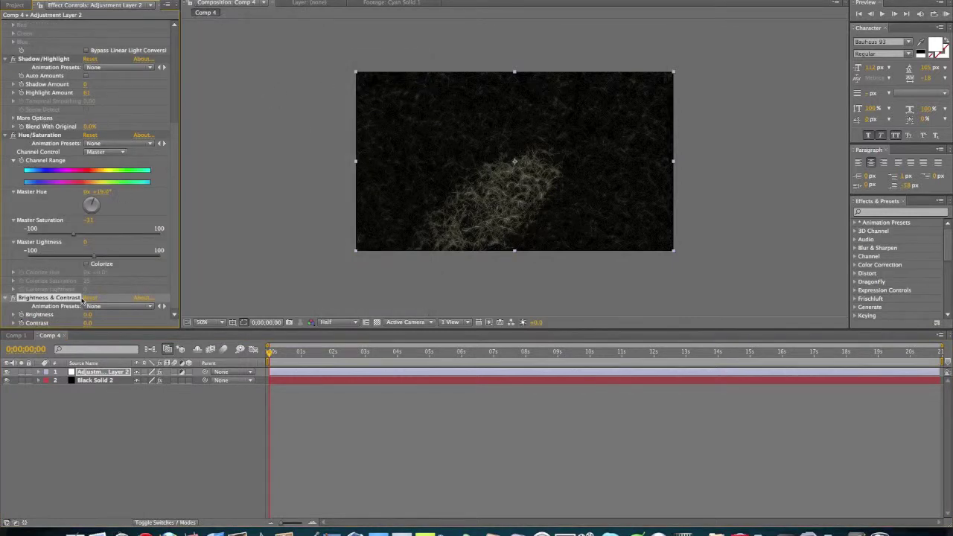
mouse_move(87, 323)
mouse_down()
mouse_move(96, 323)
mouse_move(74, 323)
mouse_move(100, 324)
mouse_move(89, 323)
mouse_up()
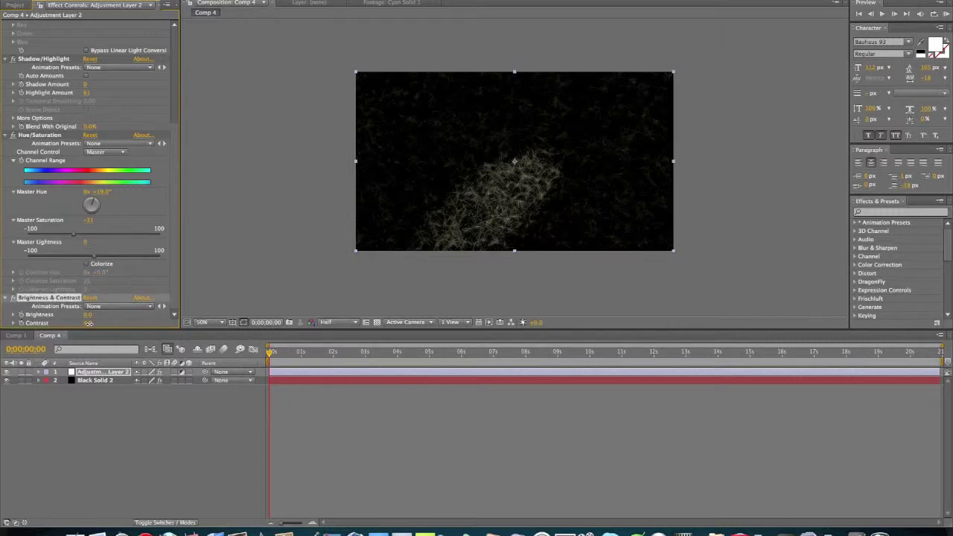
drag(47, 297, 61, 136)
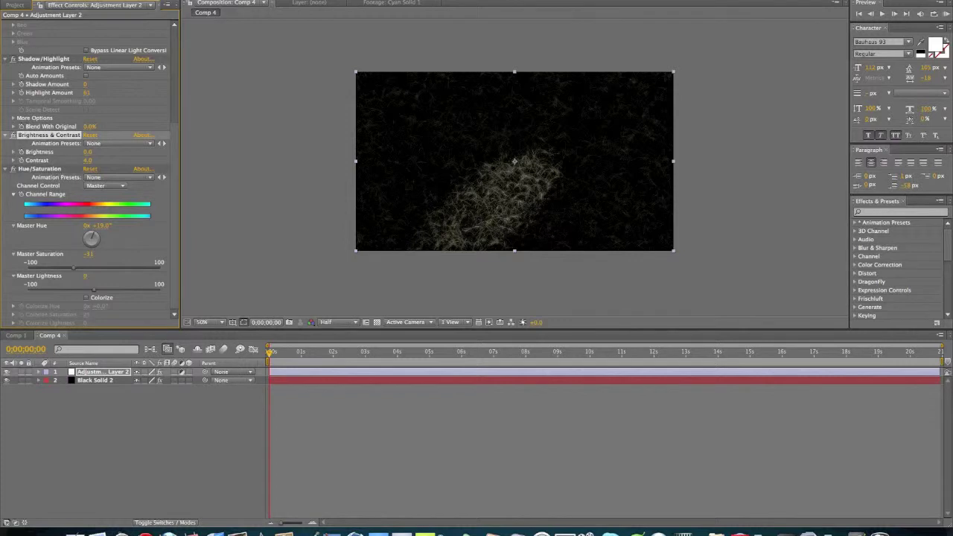
Apply Sharpen to the adjustment layer with a Sharpen Amount of 14 and place it directly above Brightness & Contrast
click(209, 0)
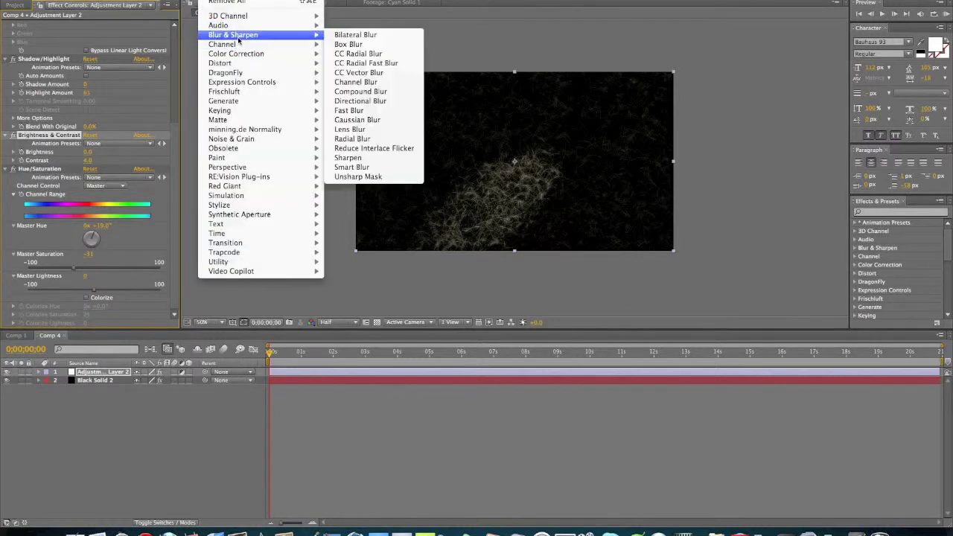
click(348, 157)
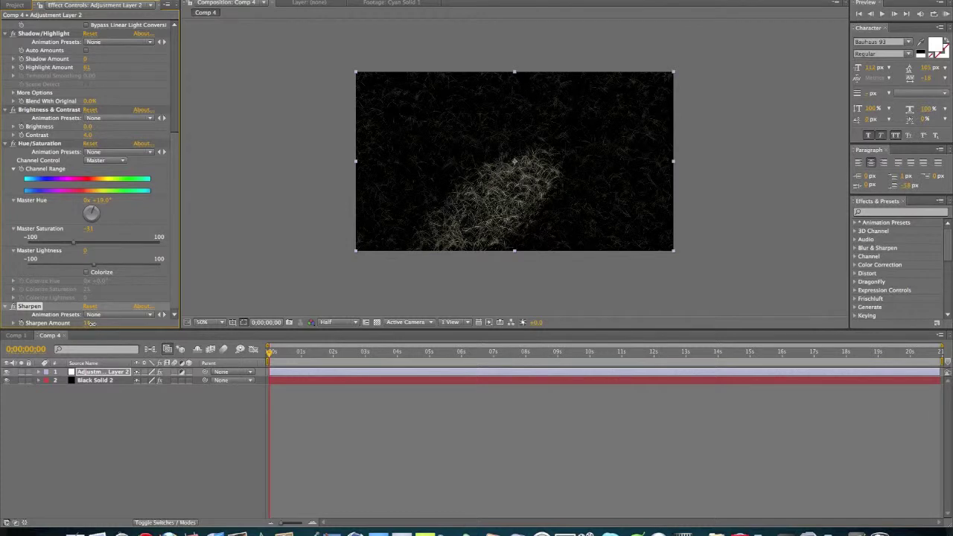
click(16, 336)
click(50, 335)
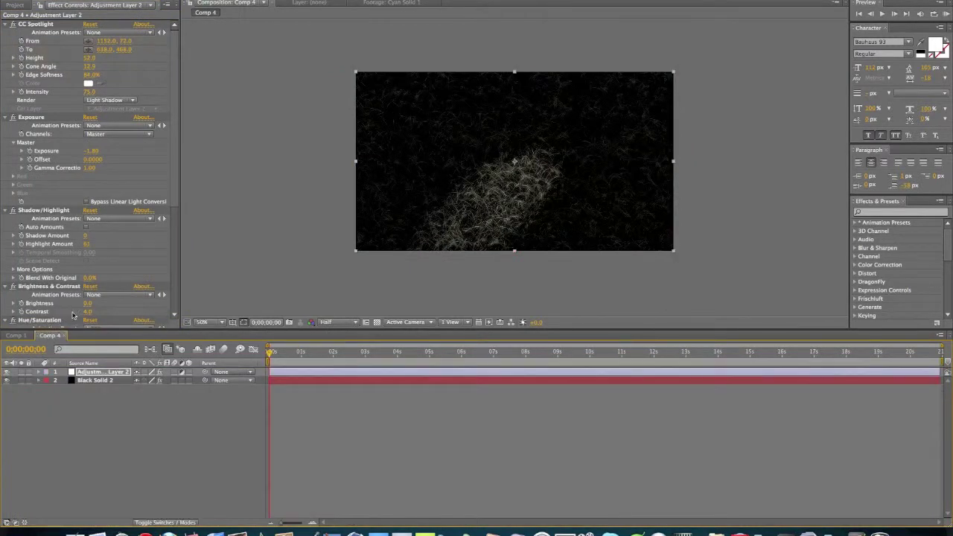
scroll(100, 309, down, 5)
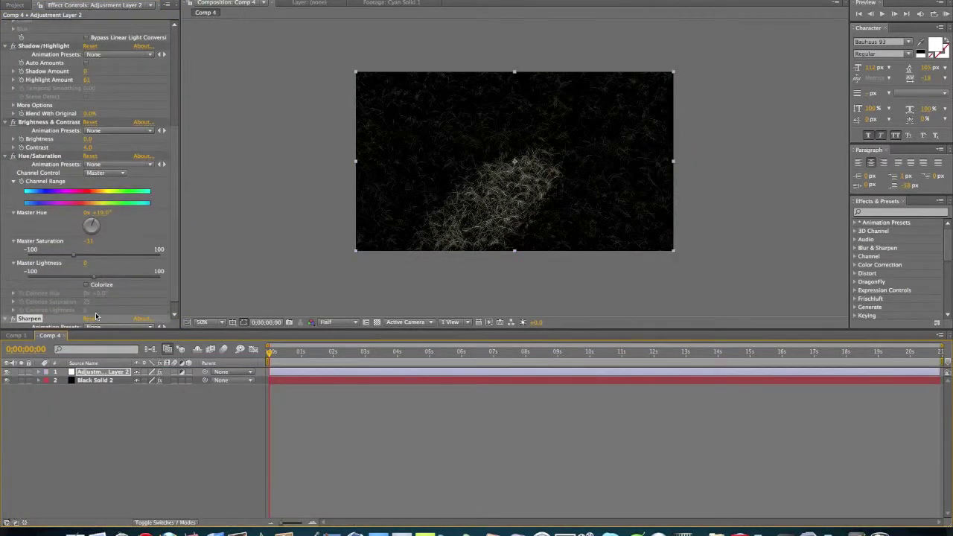
scroll(95, 317, down, 1)
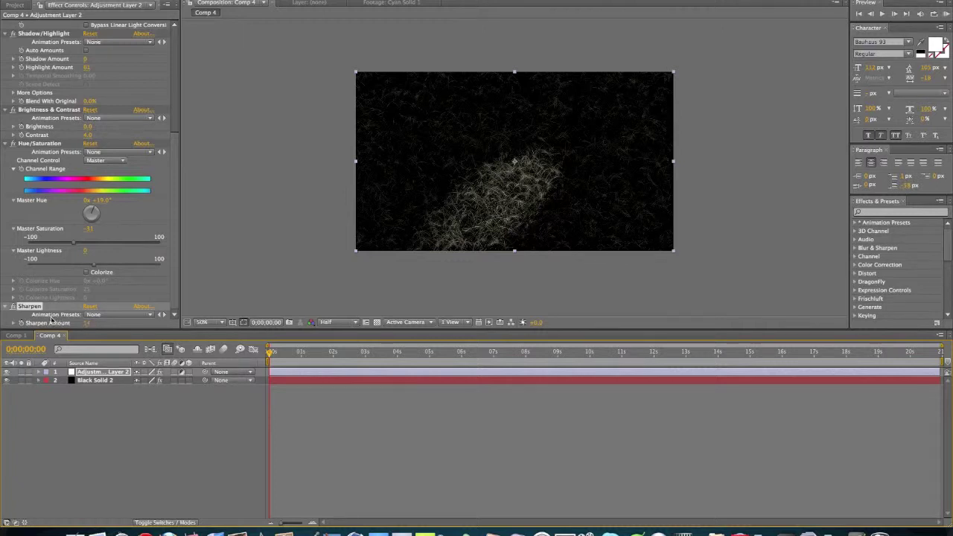
drag(30, 306, 42, 105)
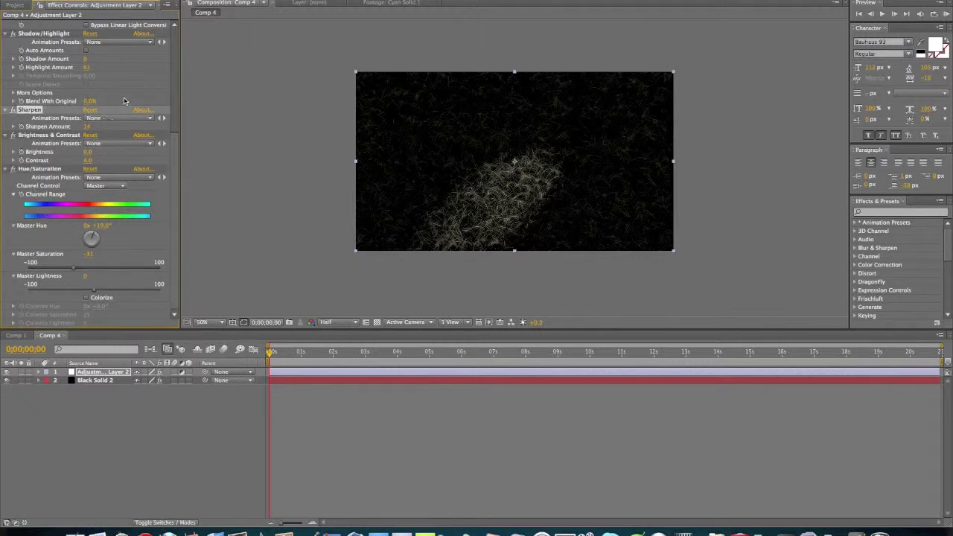
Collapse the settings of all six effects on the adjustment layer, from CC Spotlight to Hue/Saturation
scroll(12, 83, up, 5)
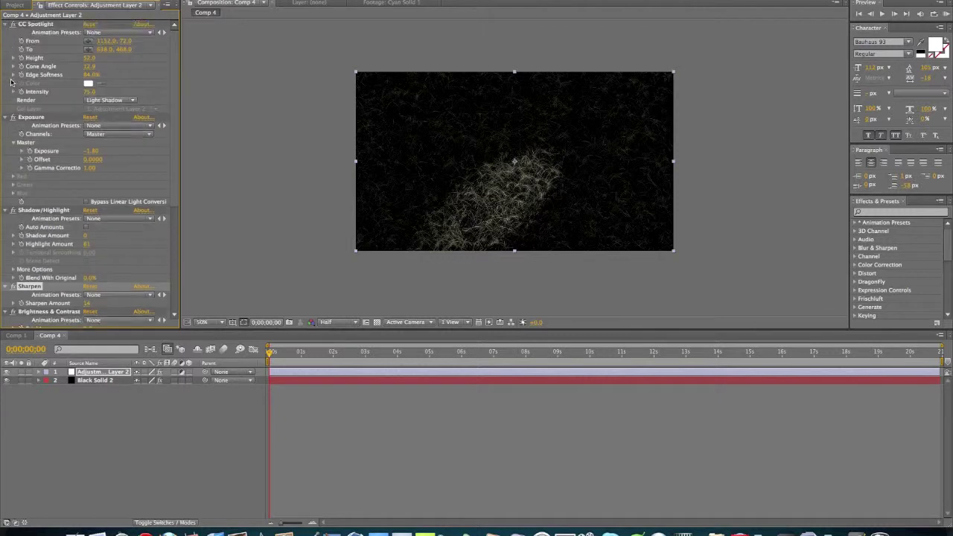
click(7, 24)
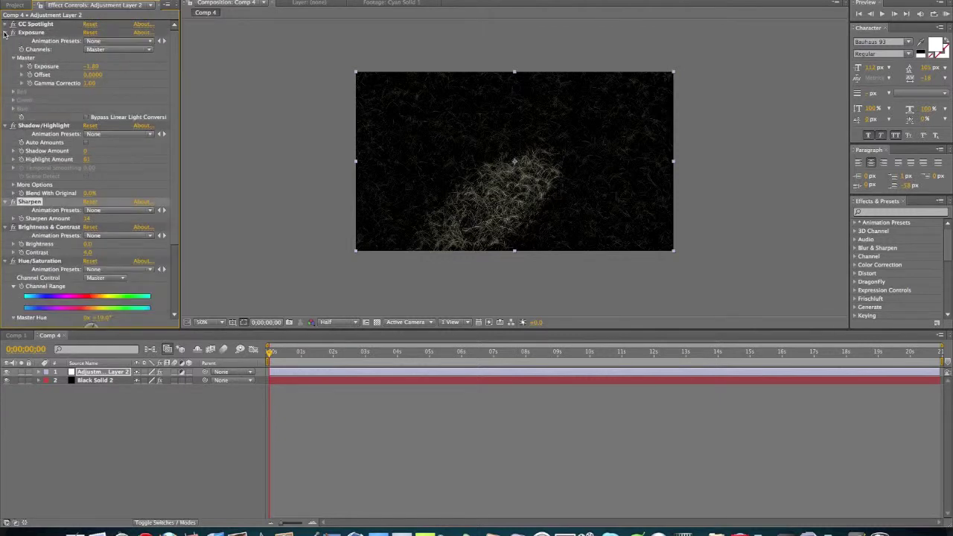
click(8, 33)
click(6, 41)
click(6, 50)
click(6, 59)
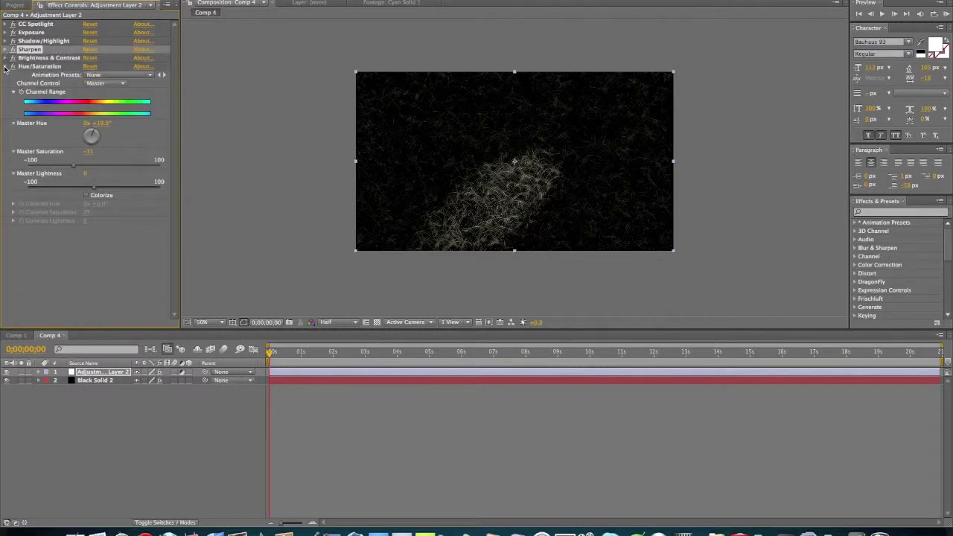
click(5, 67)
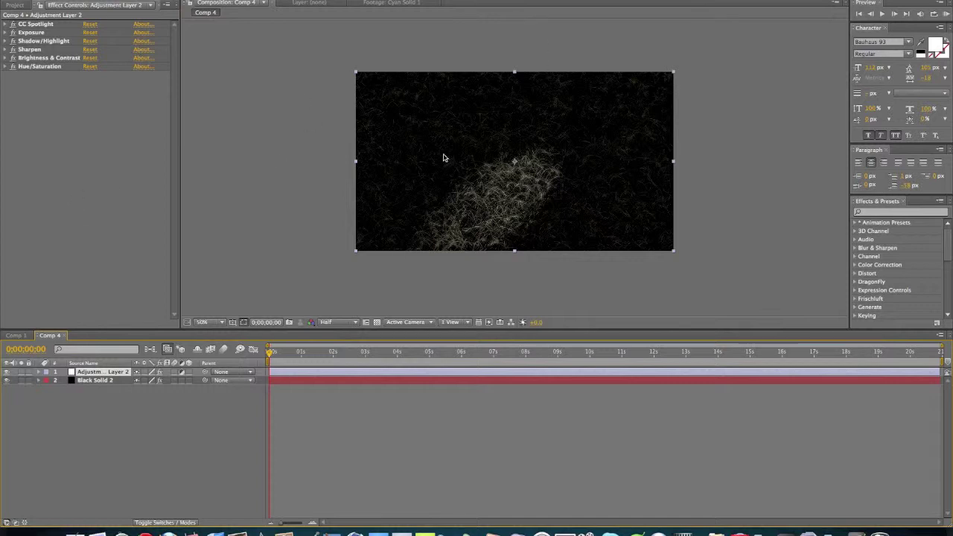
Deselect the adjustment layer, switch to Comp 1 and select the uppermost Cyan Solid 1 layer
click(266, 135)
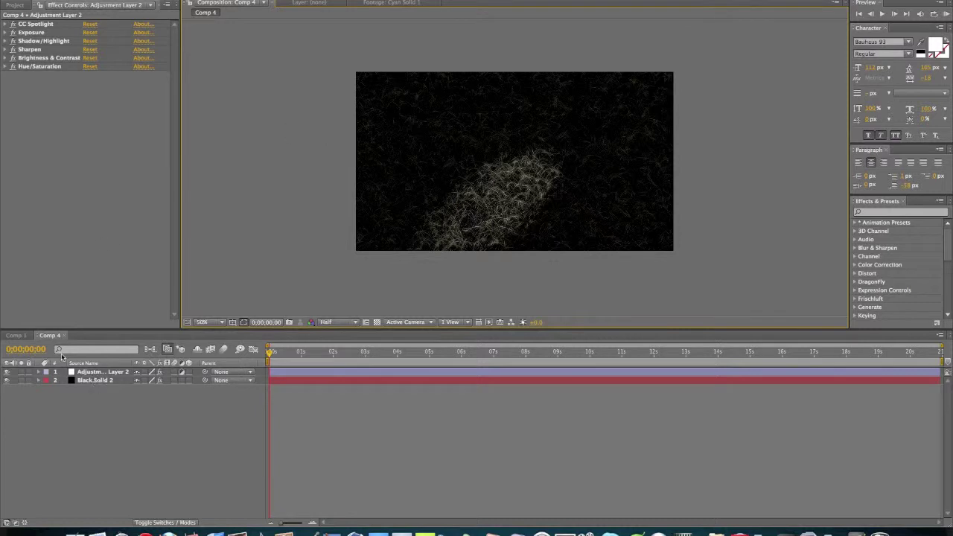
click(21, 336)
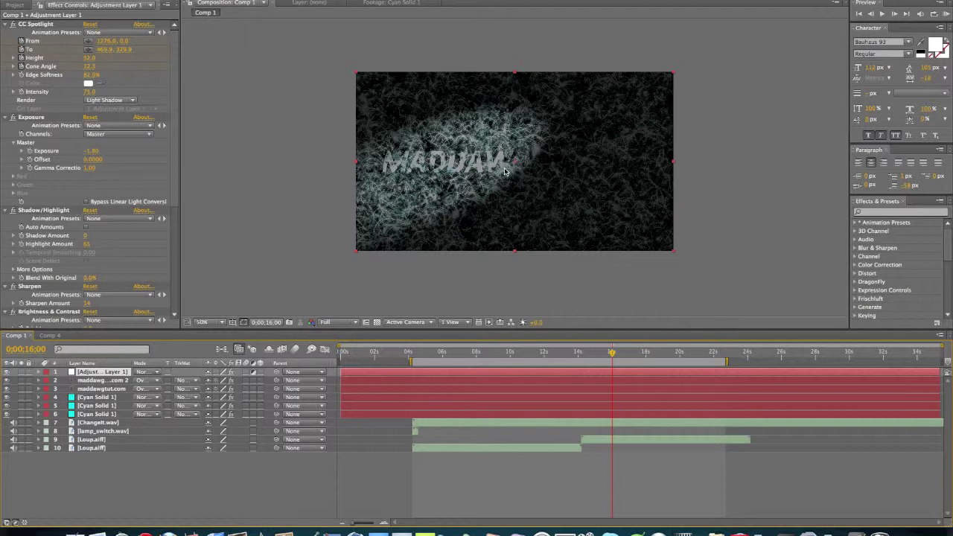
click(107, 400)
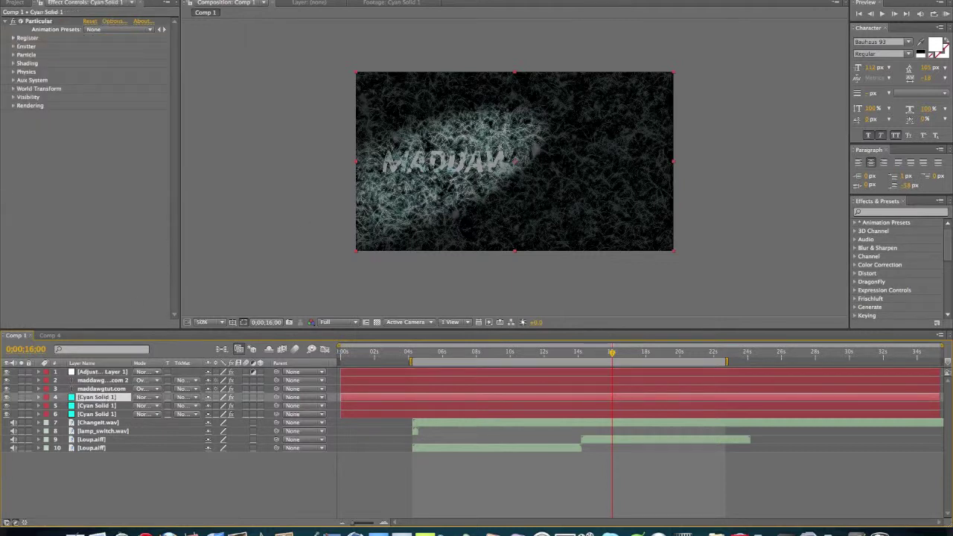
click(28, 21)
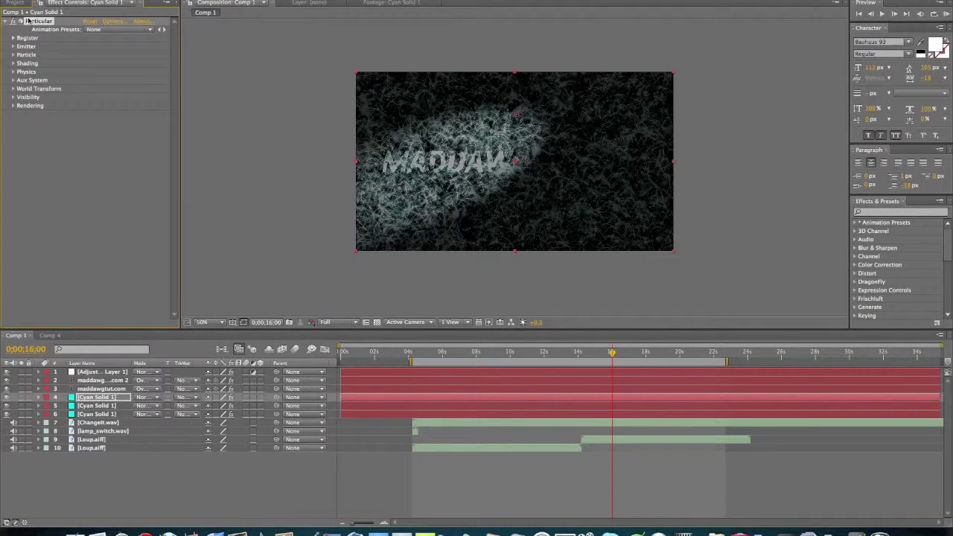
key(super+d)
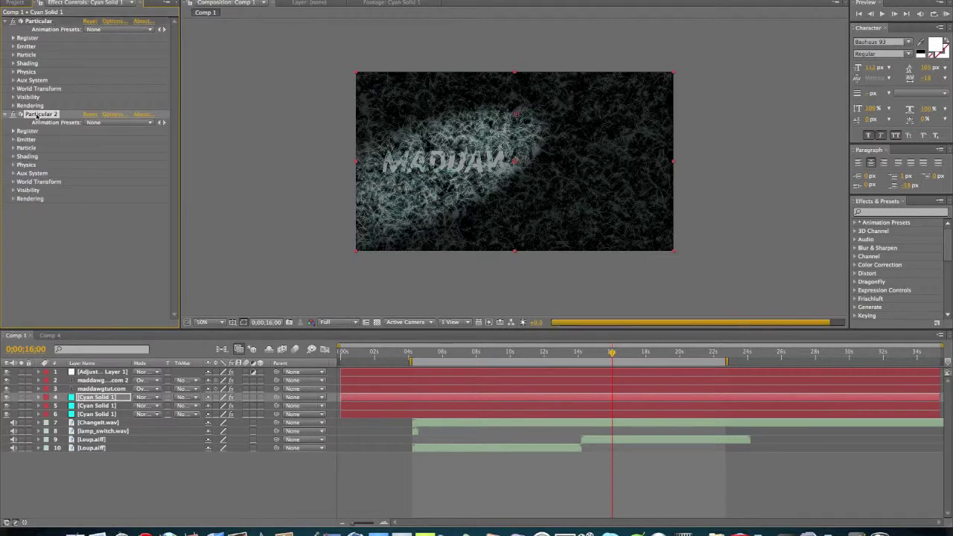
key(Delete)
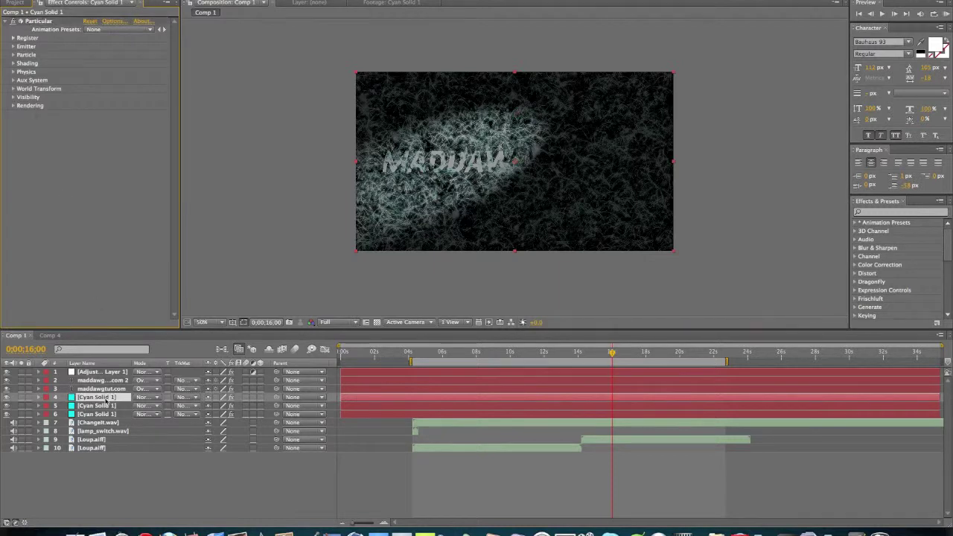
Duplicate the selected Cyan Solid 1 layer, remove Particular from the copy and transfer that plain solid to Comp 4
key(super+d)
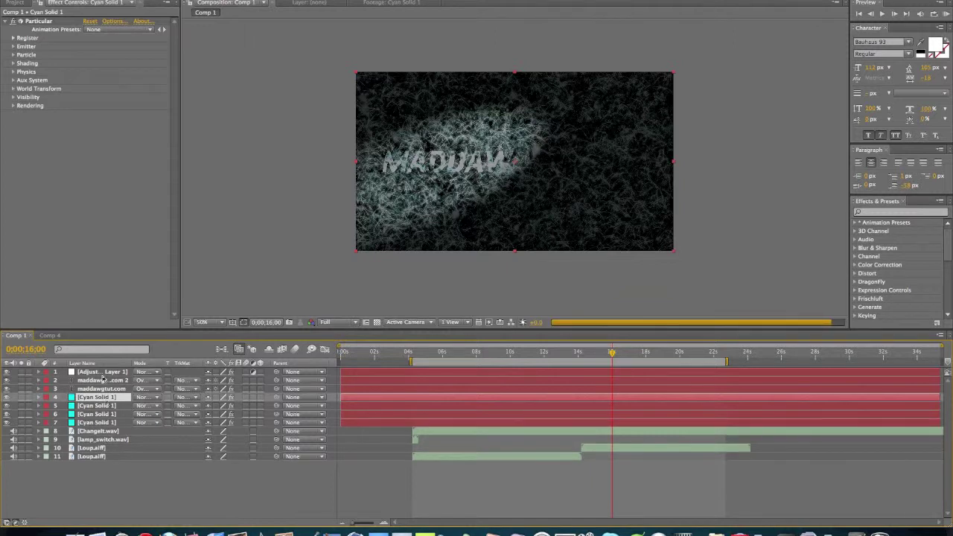
click(35, 22)
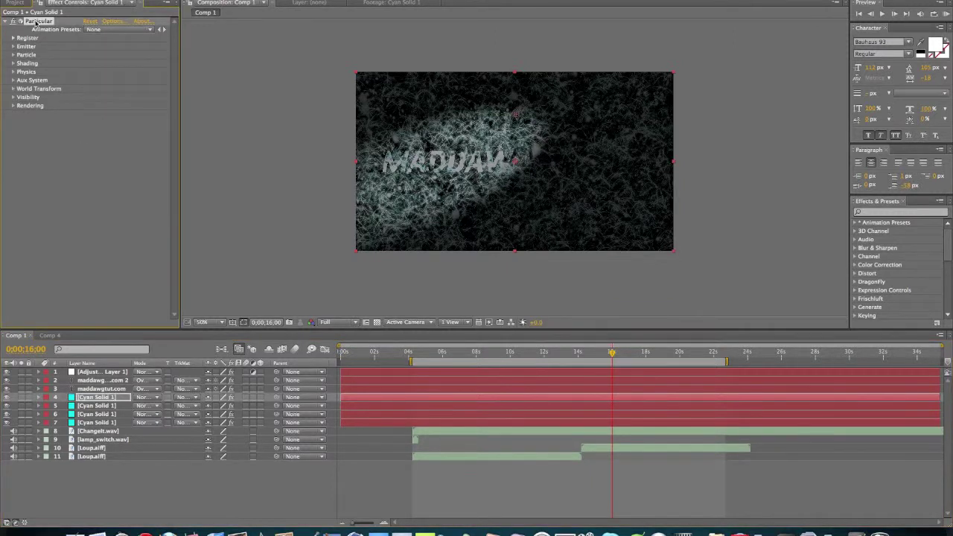
key(Delete)
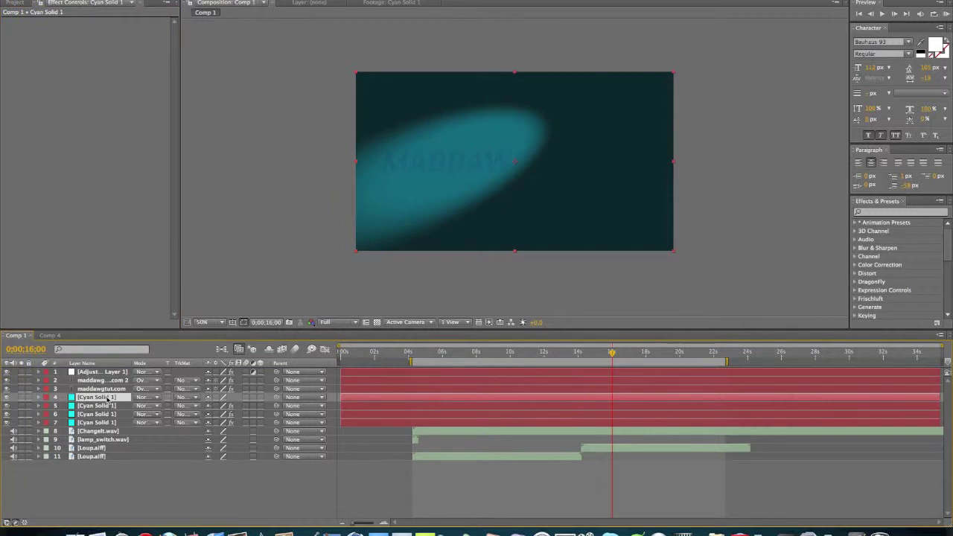
key(super+z)
click(50, 336)
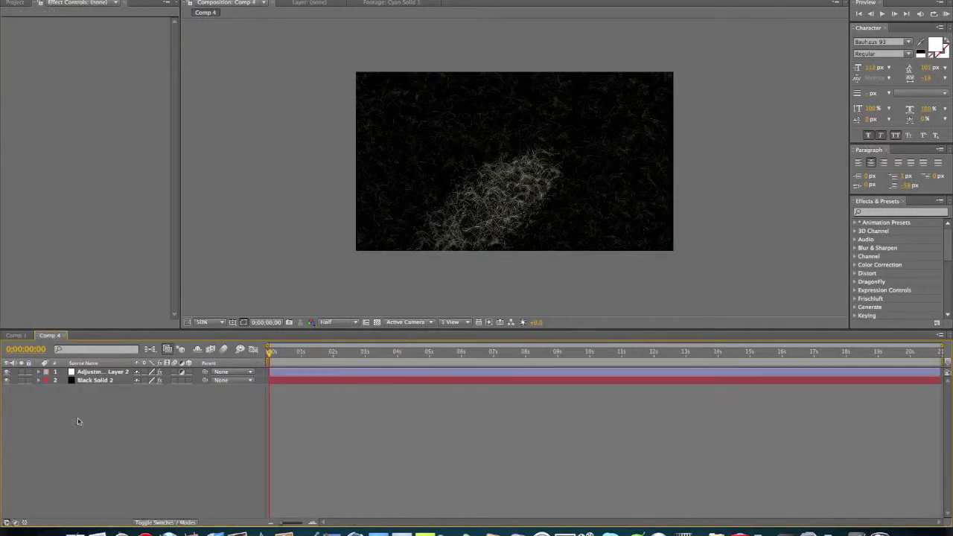
key(super+slash)
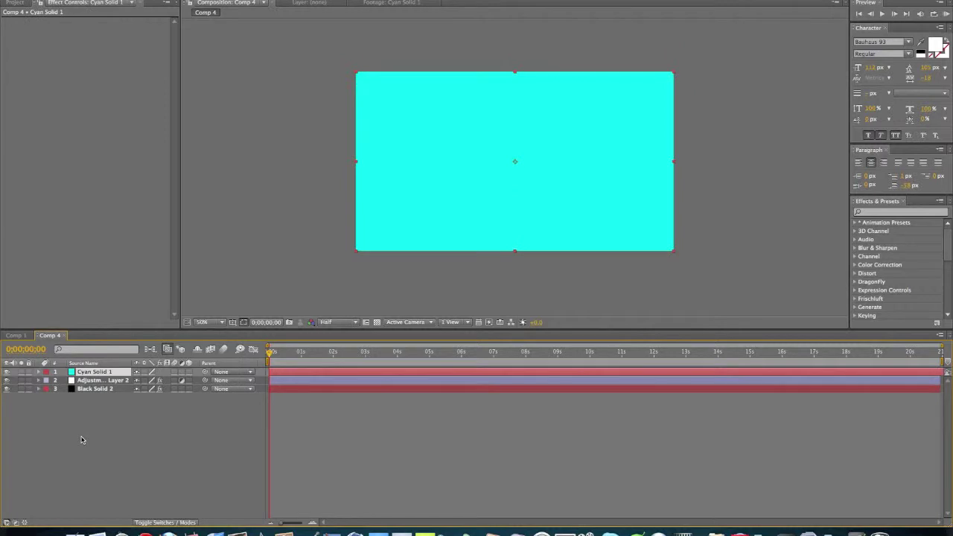
Change the colour of Black Solid 2 to cyan 00FFEA by sampling it from the cyan solid in the composition
click(106, 381)
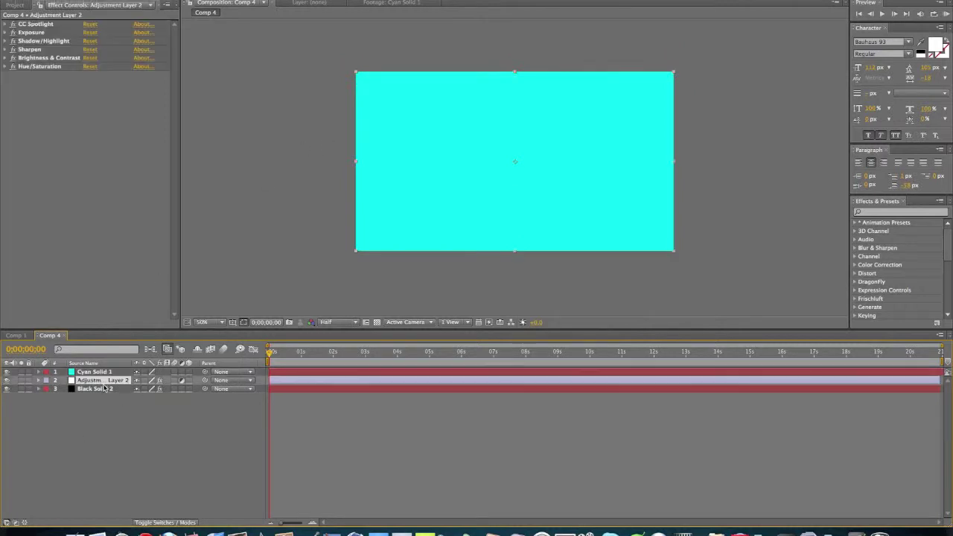
click(103, 387)
click(186, 0)
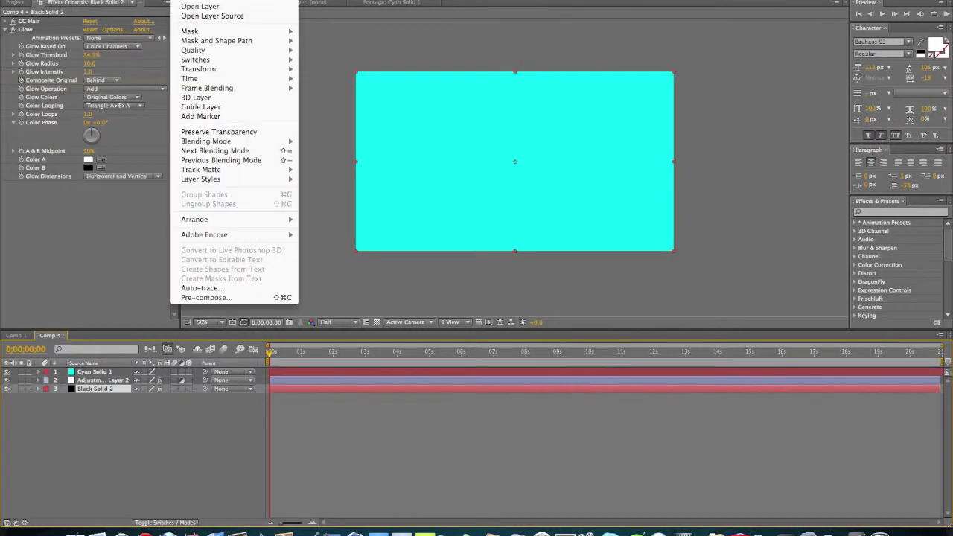
key(super+shift+y)
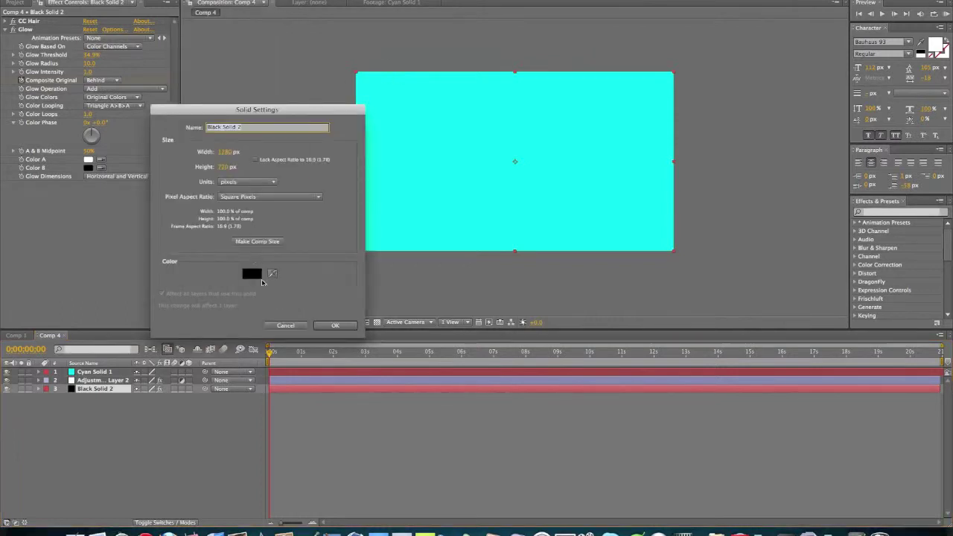
click(255, 275)
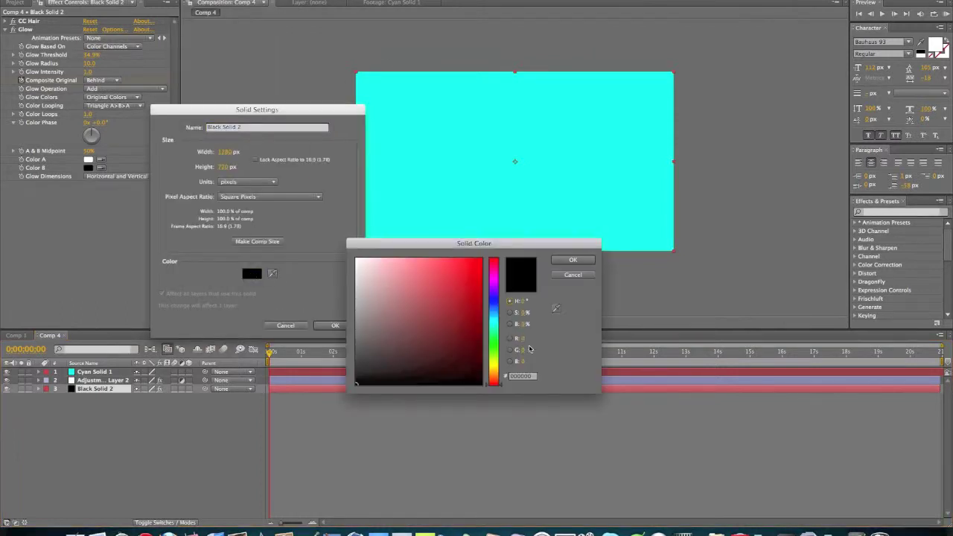
click(555, 308)
click(573, 160)
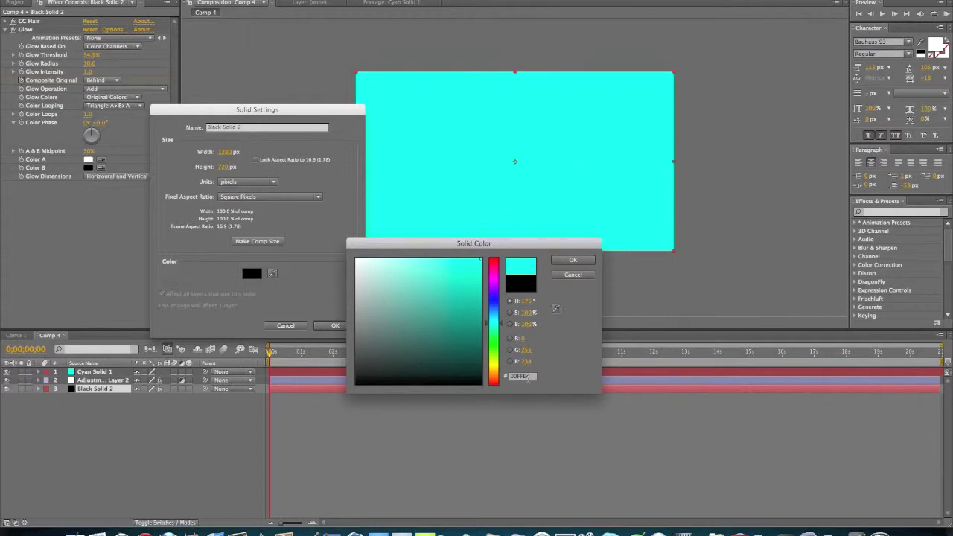
click(574, 263)
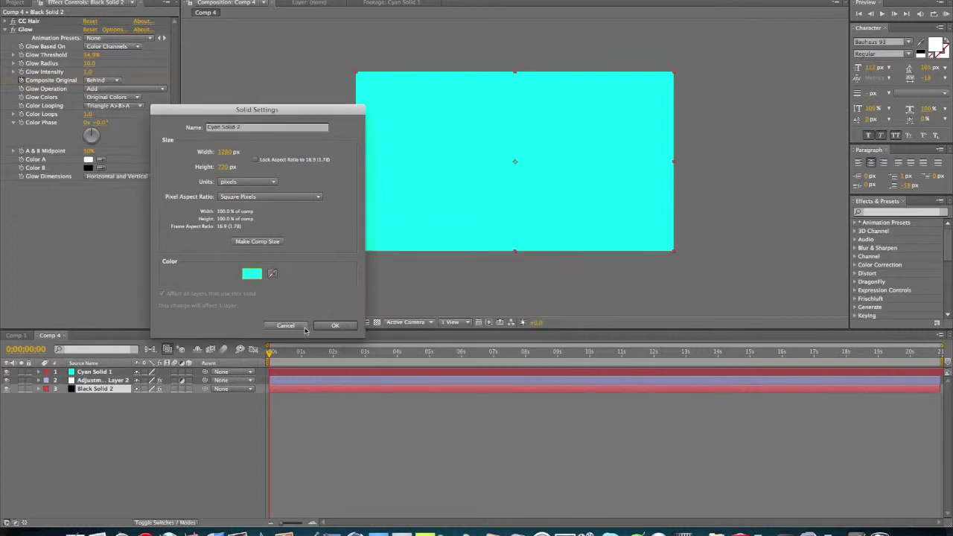
click(334, 325)
Delete the plain Cyan Solid 1 layer from Comp 4 and collapse the Glow settings of the grass solid
click(97, 375)
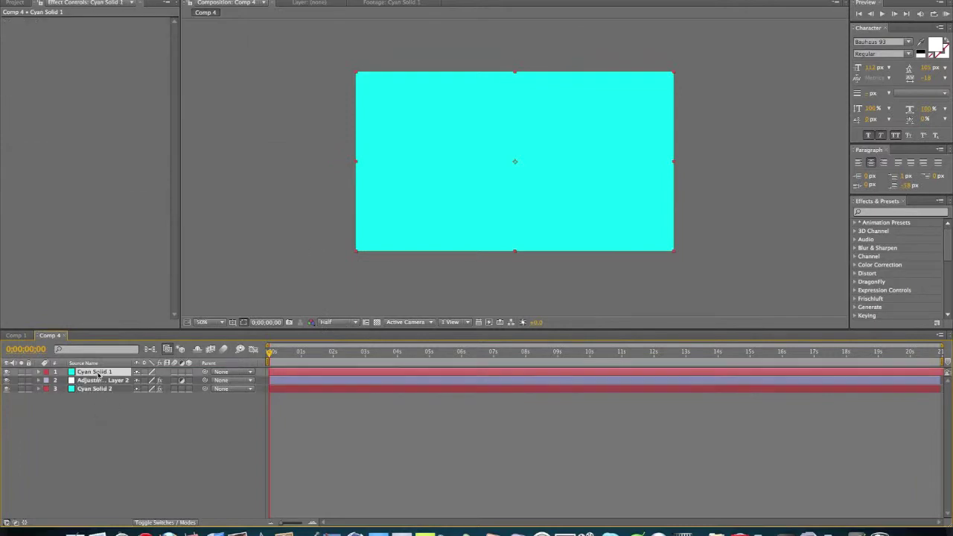
key(Delete)
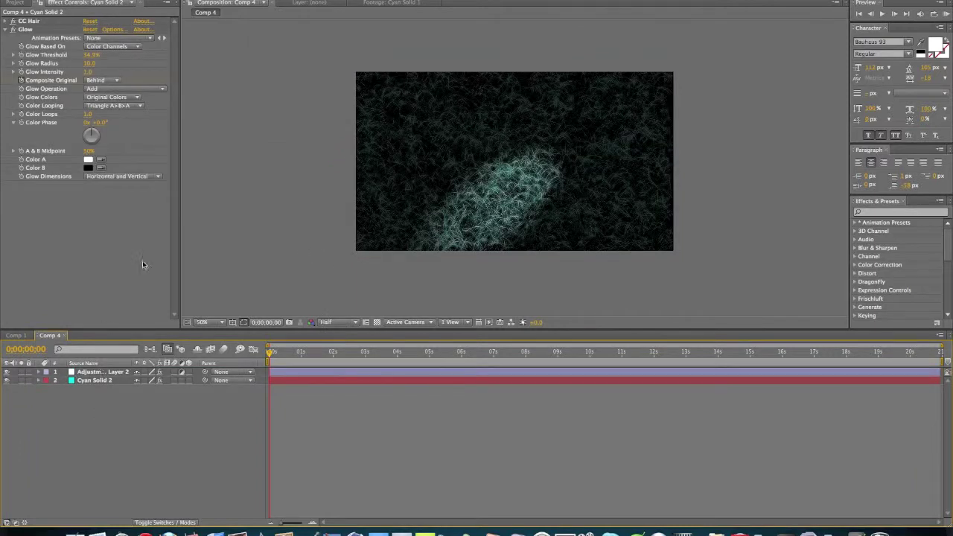
scroll(470, 169, up, 2)
scroll(470, 170, down, 2)
click(13, 29)
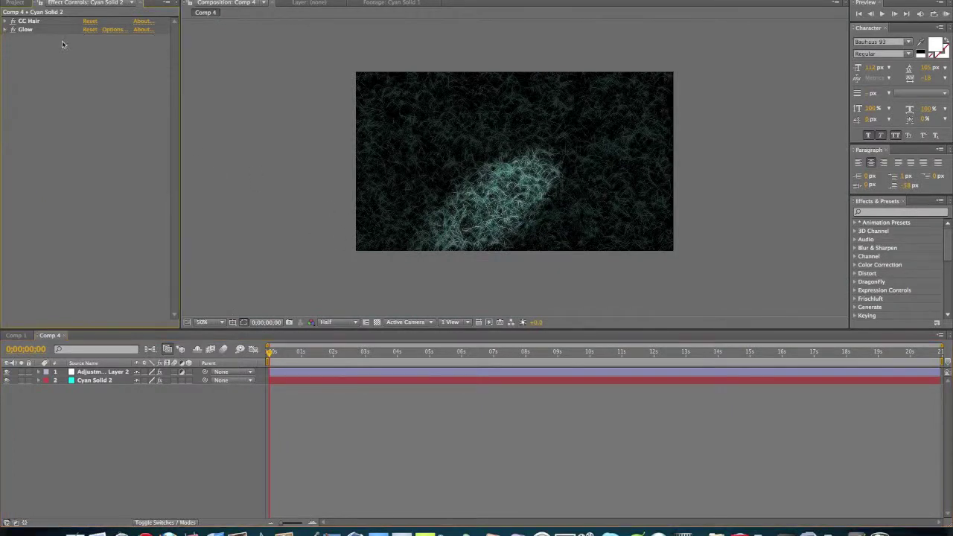